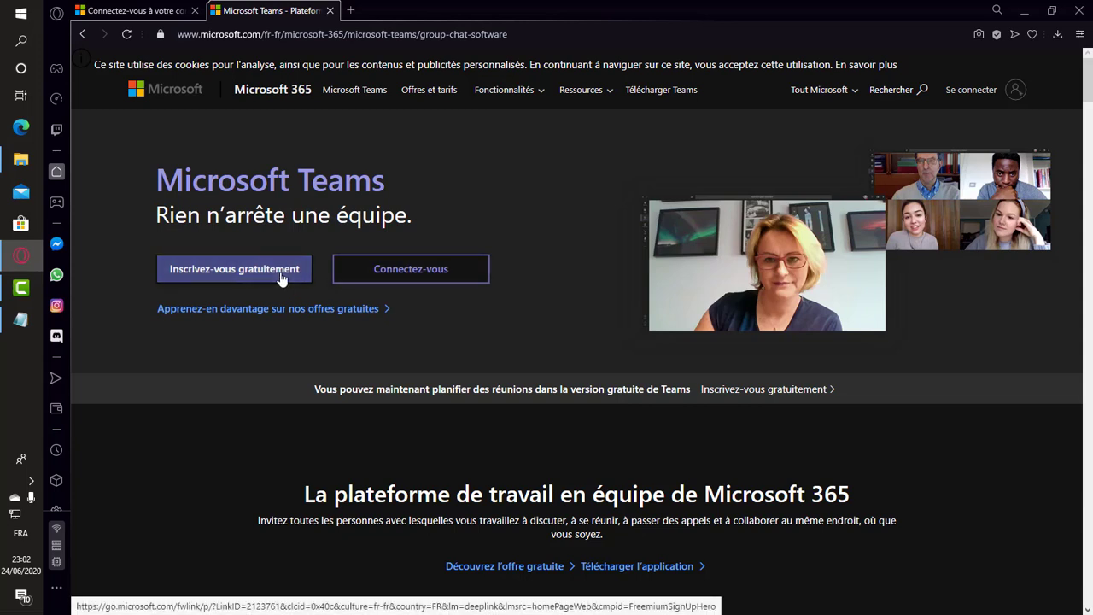
click(223, 278)
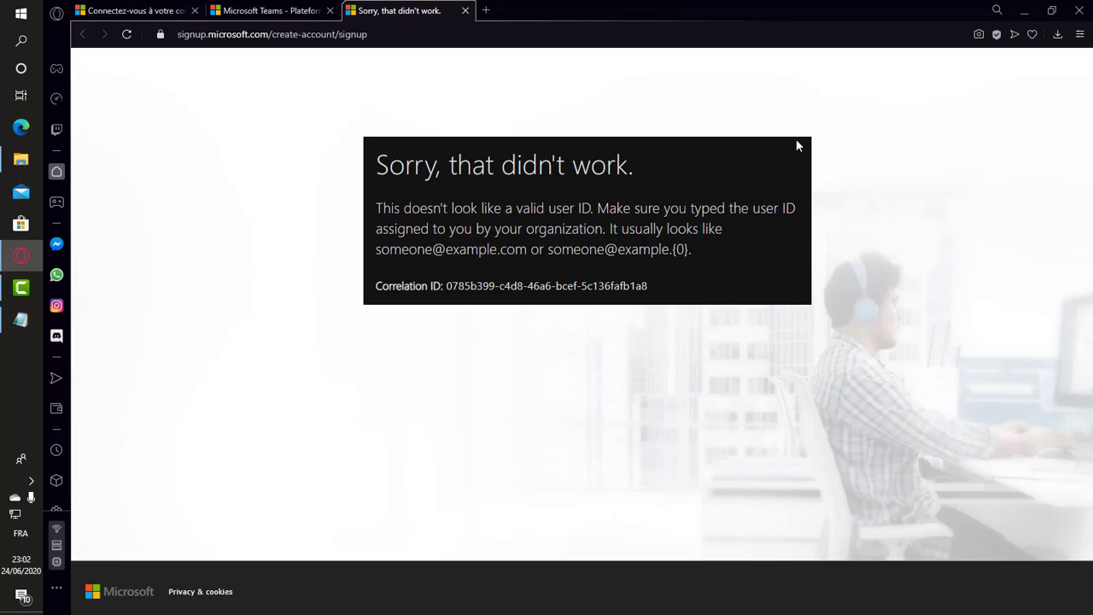
click(464, 11)
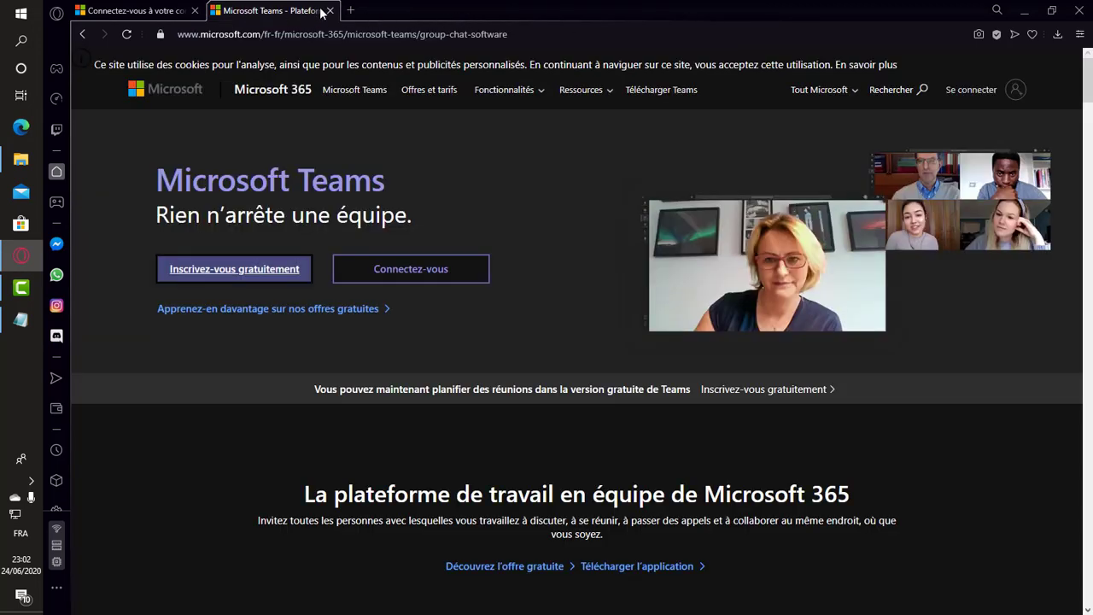
click(330, 10)
click(195, 11)
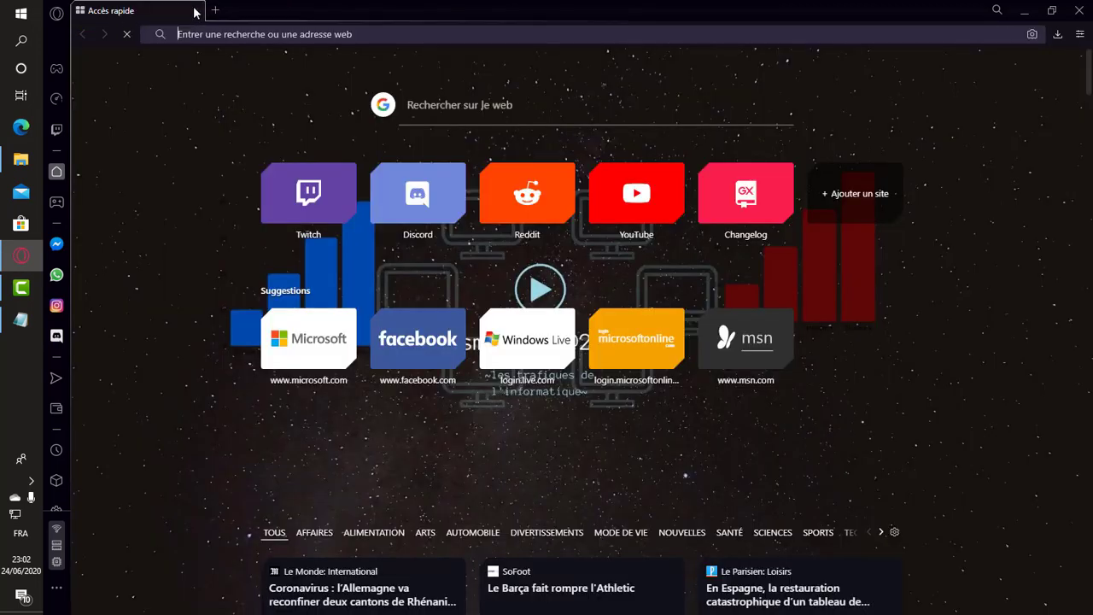
click(1024, 11)
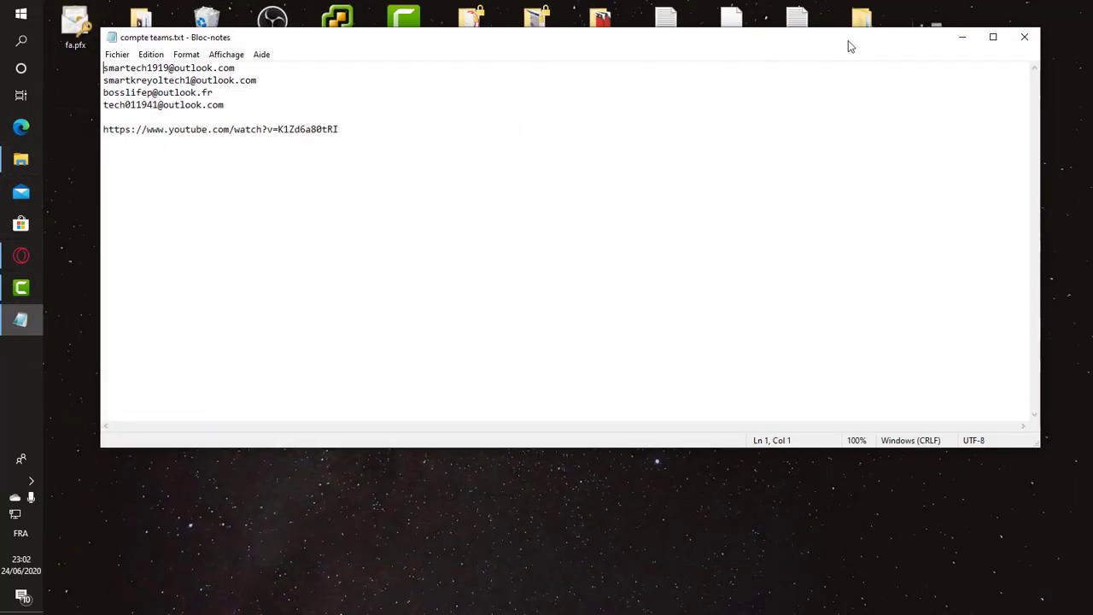
Uncover the desktop icons, launch Firefox from the dc folder and postpone making it the default browser
drag(848, 41, 897, 149)
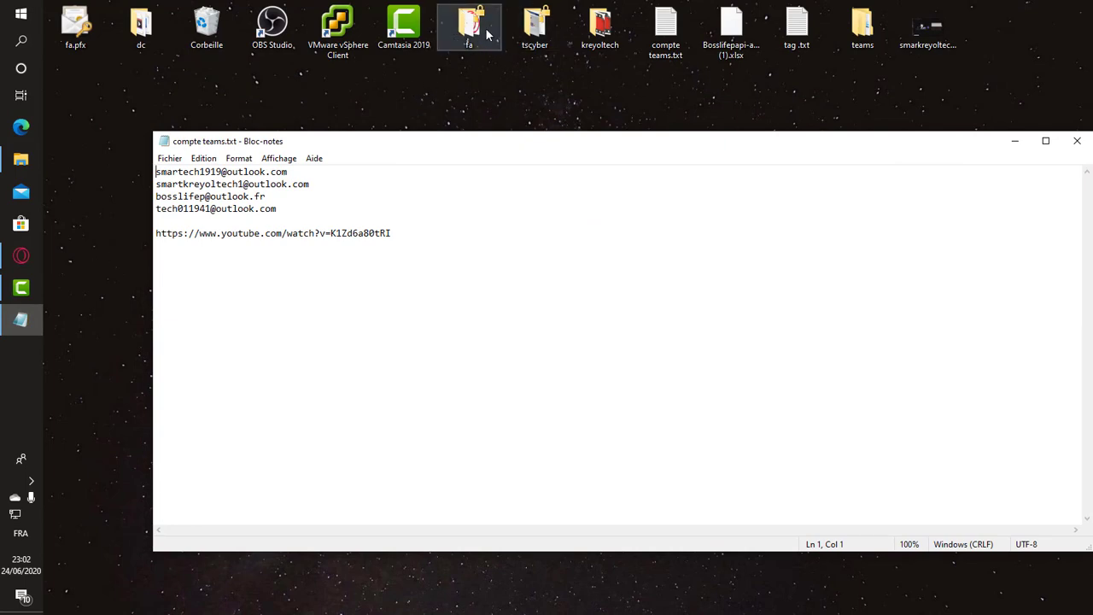
double_click(534, 34)
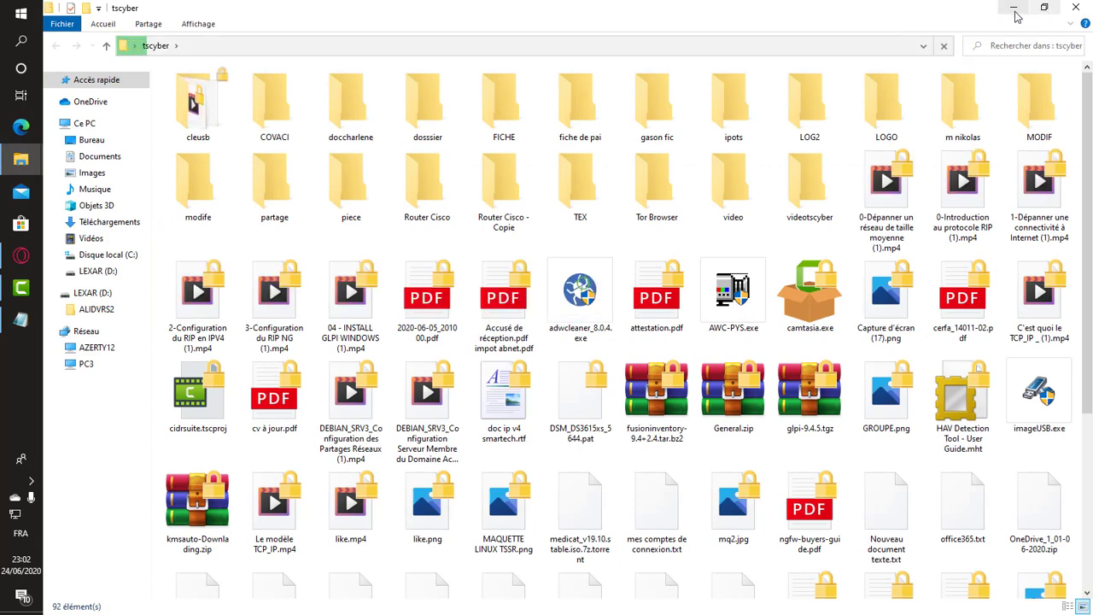
click(1014, 7)
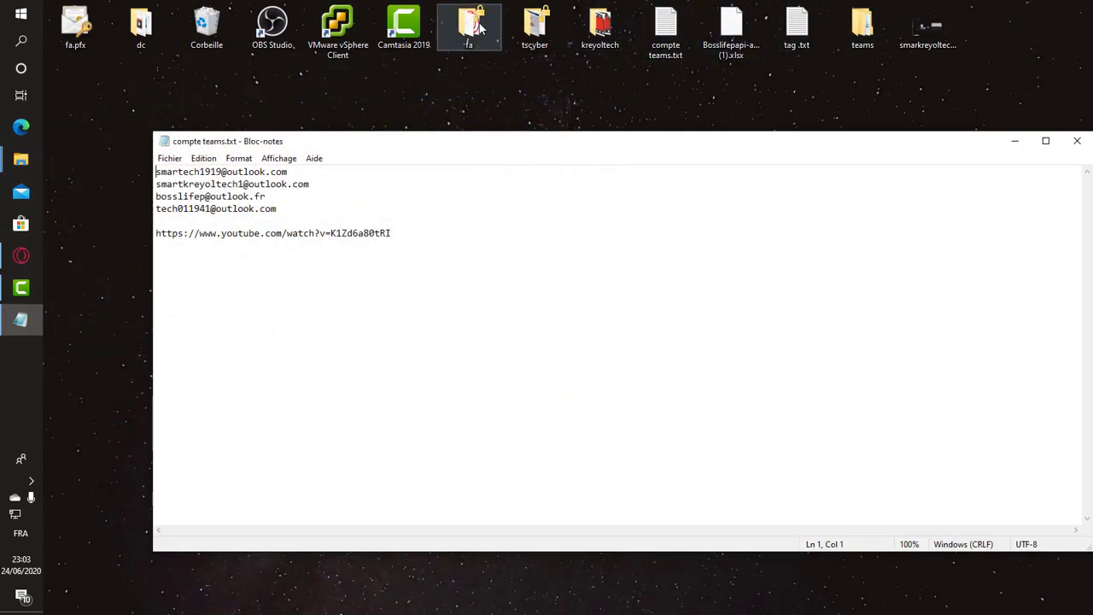
double_click(146, 25)
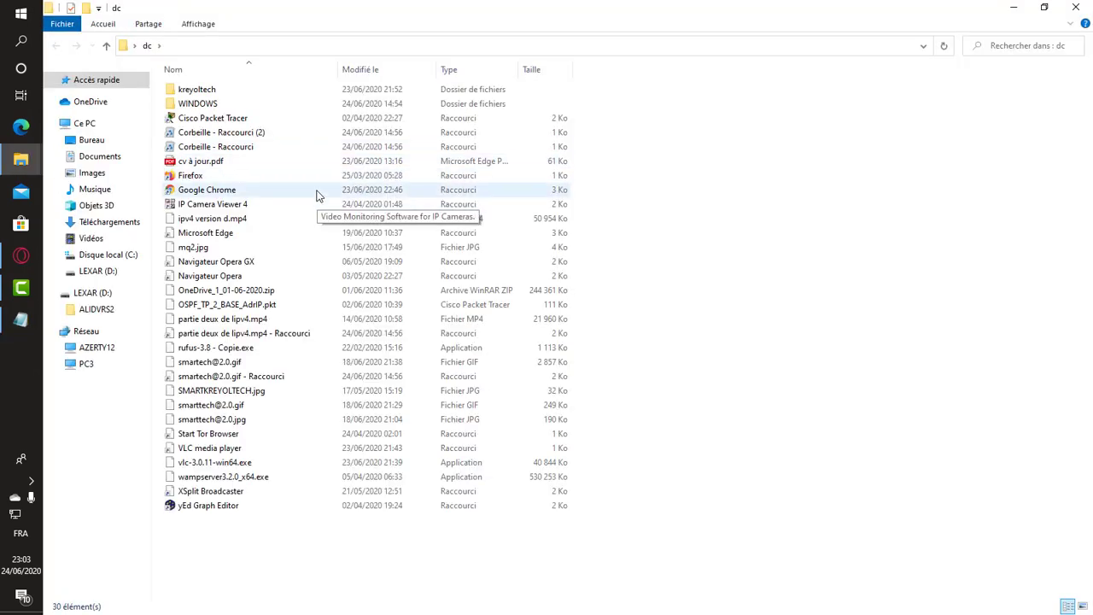
double_click(205, 176)
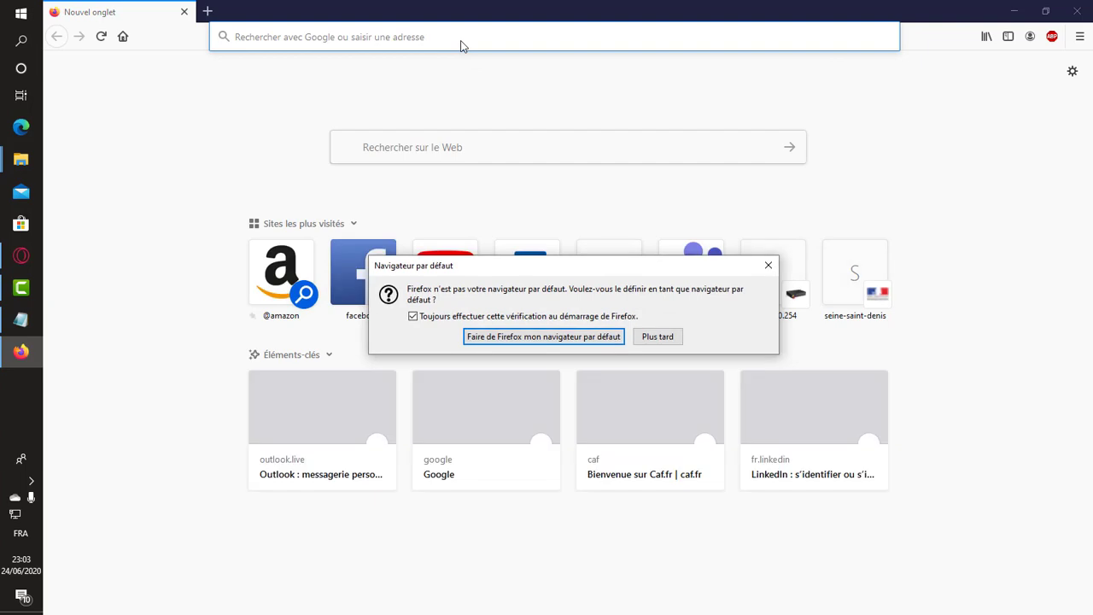
click(656, 335)
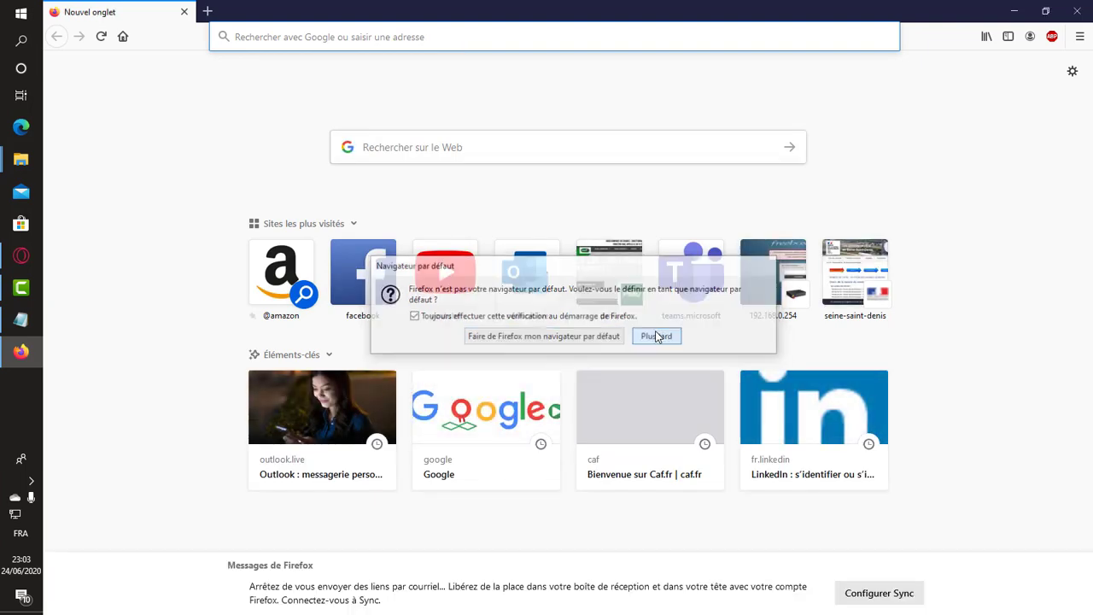
Search the web for "microsoft teams" and open the French group-chat-software page on microsoft.com
click(504, 149)
text(mic)
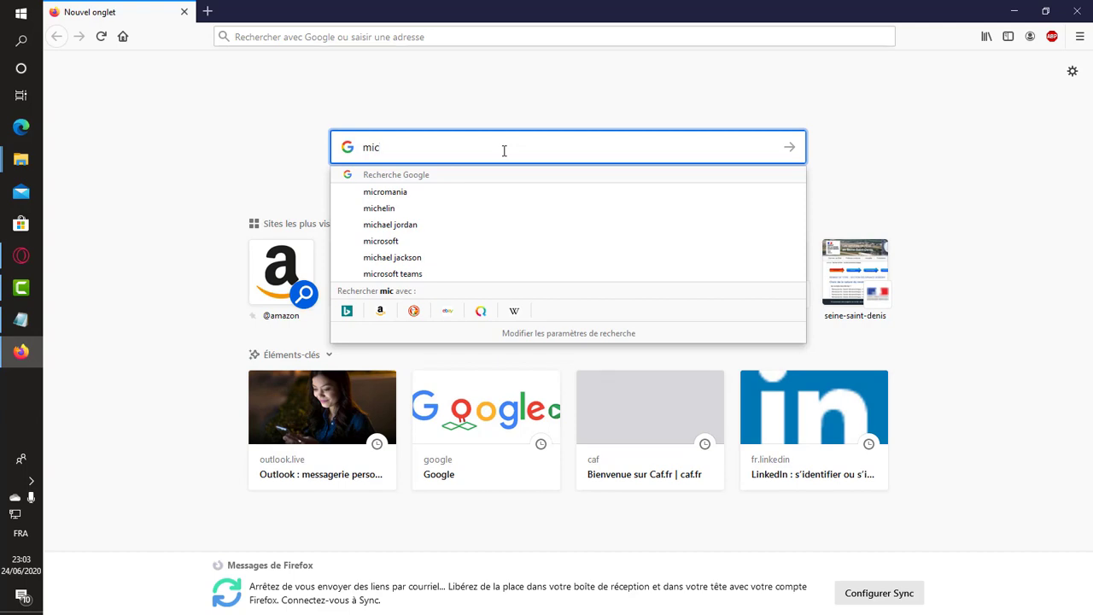
text(r)
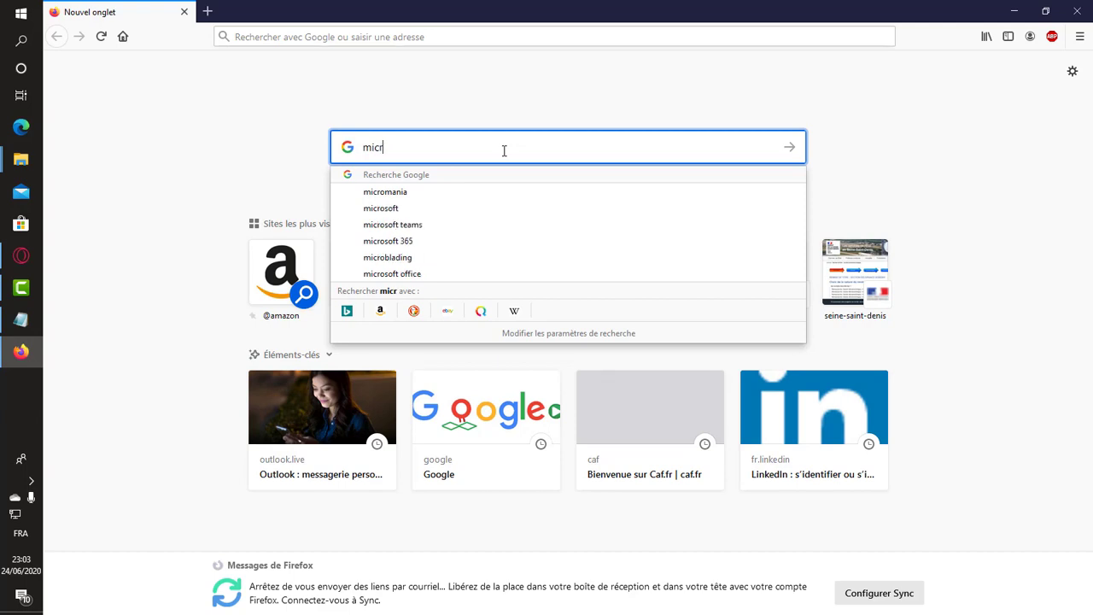
text(osoft)
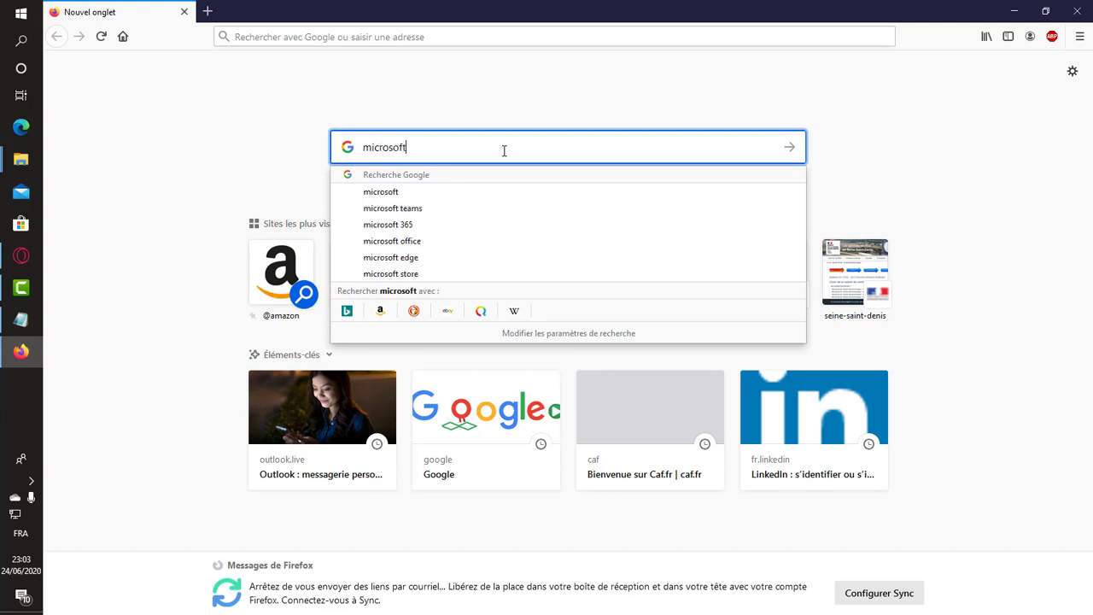
text( team)
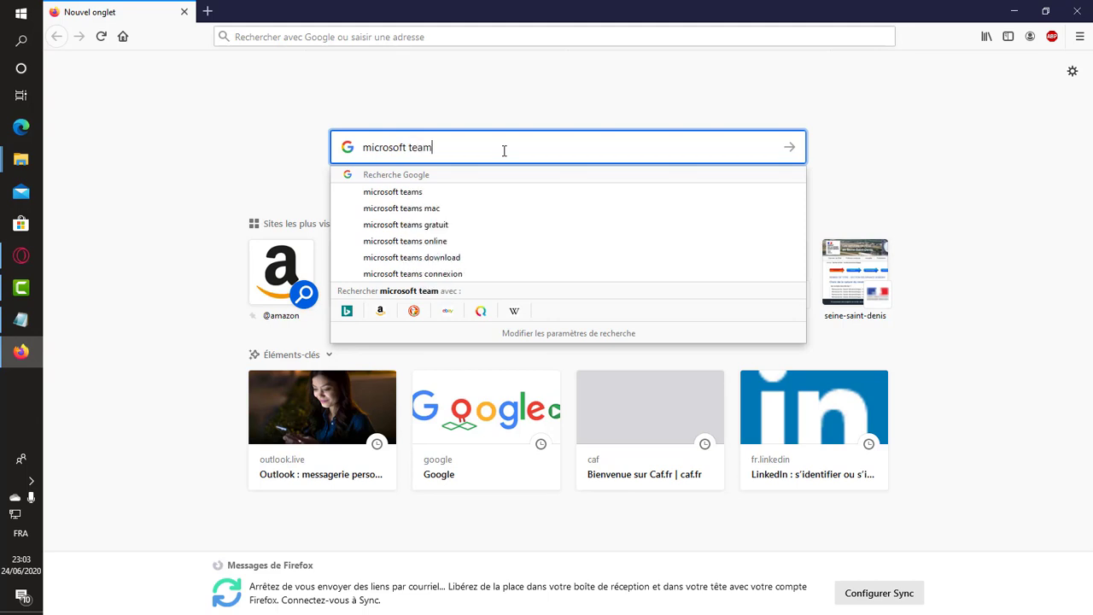
key(Down)
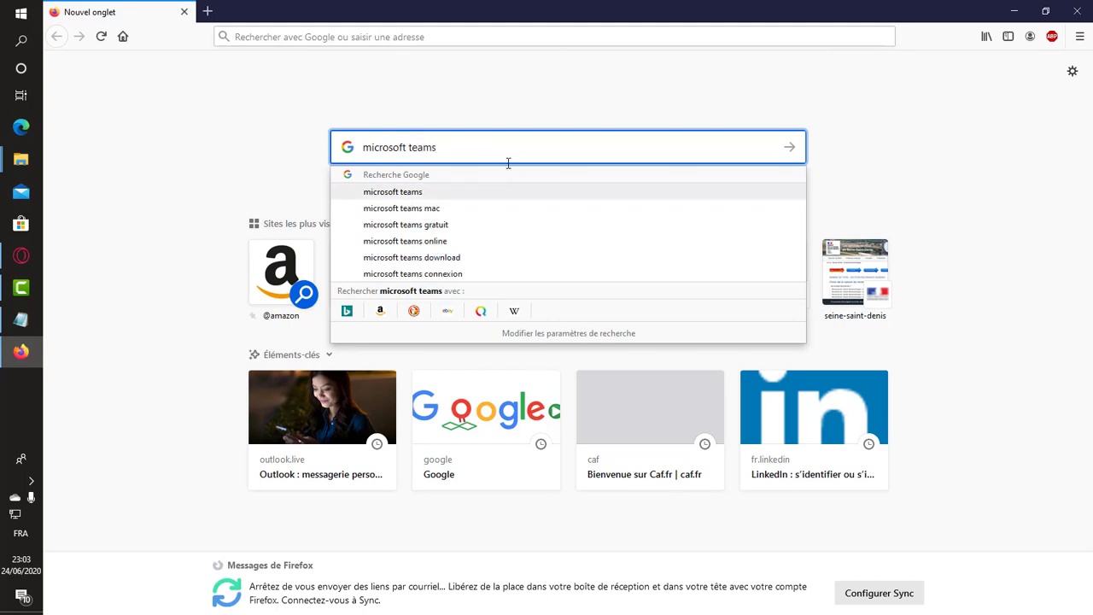
key(Return)
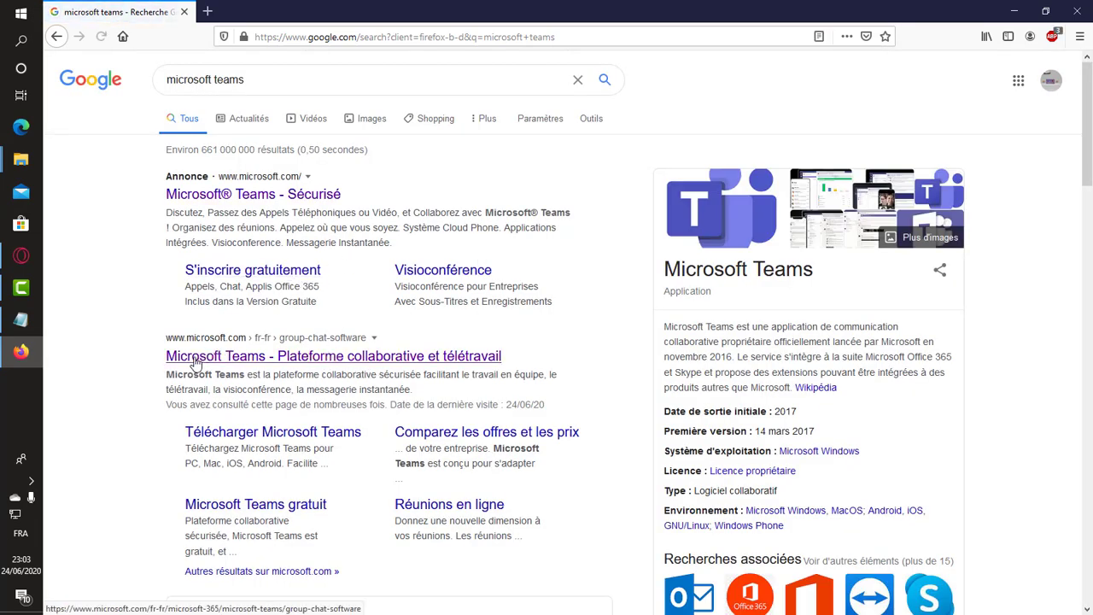
click(290, 366)
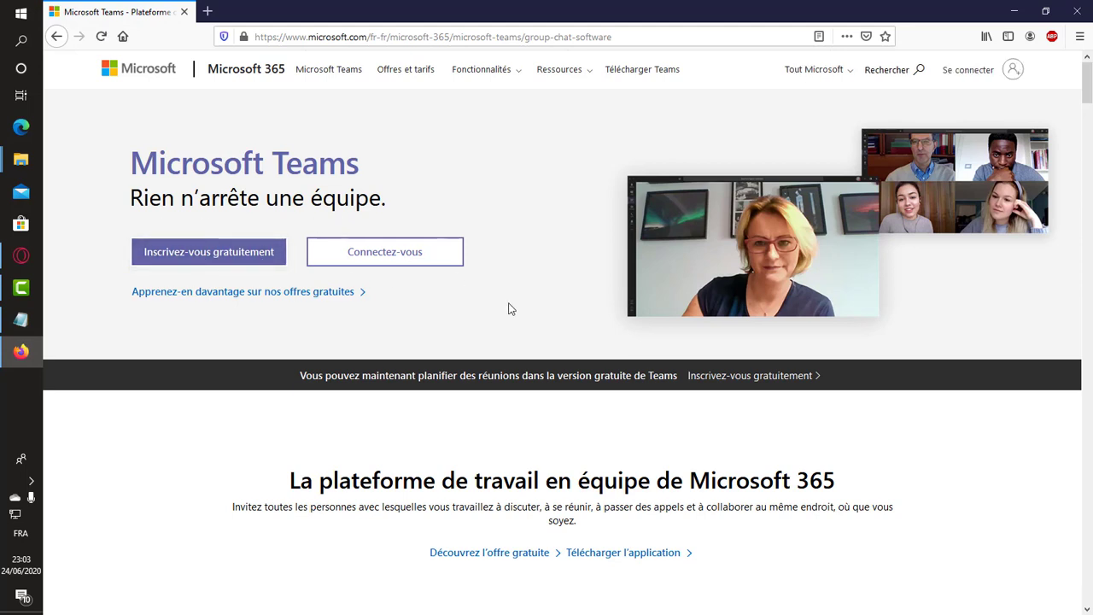
Start the free Microsoft Teams sign-up and close the Opera GX window
click(254, 256)
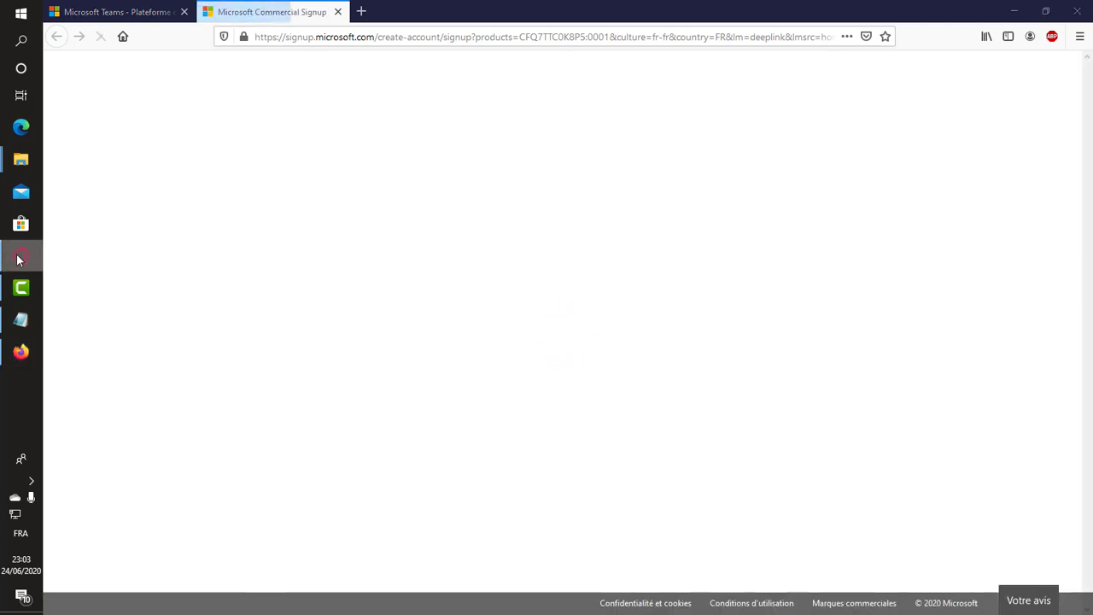
right_click(17, 258)
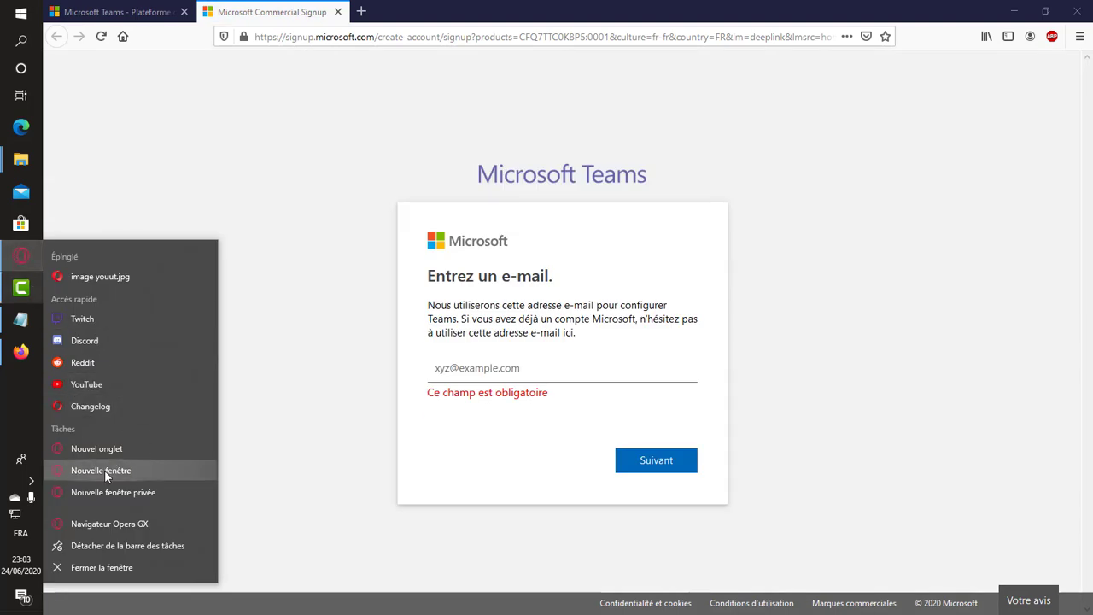
click(92, 564)
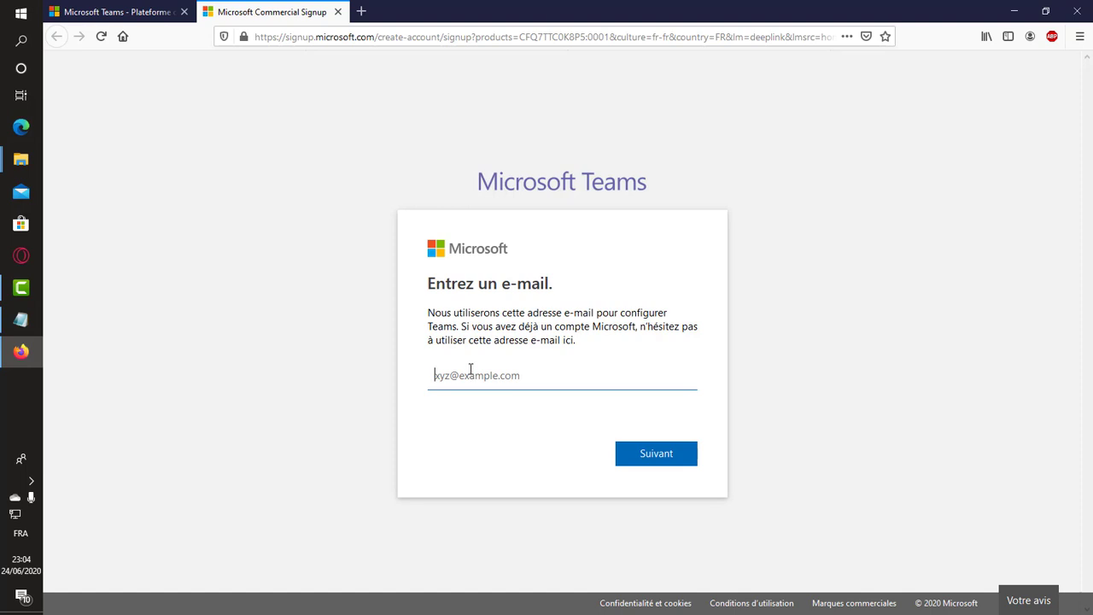
Switch to the compte teams.txt note in Notepad and copy the second e-mail address
click(23, 319)
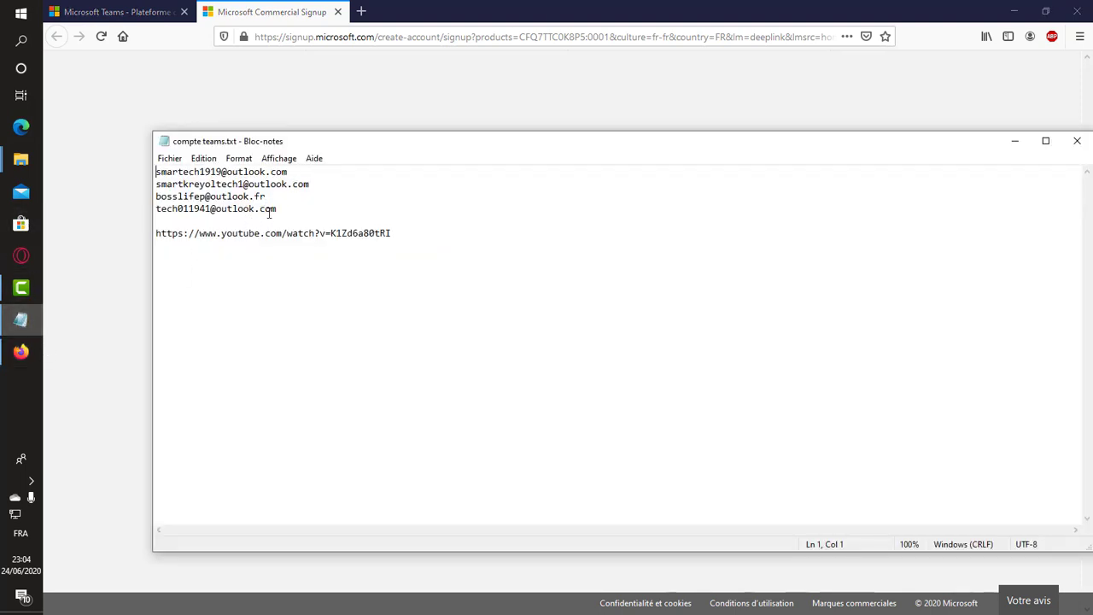
mouse_move(318, 185)
mouse_down()
mouse_move(179, 184)
mouse_move(158, 196)
mouse_move(156, 184)
mouse_move(311, 185)
mouse_up()
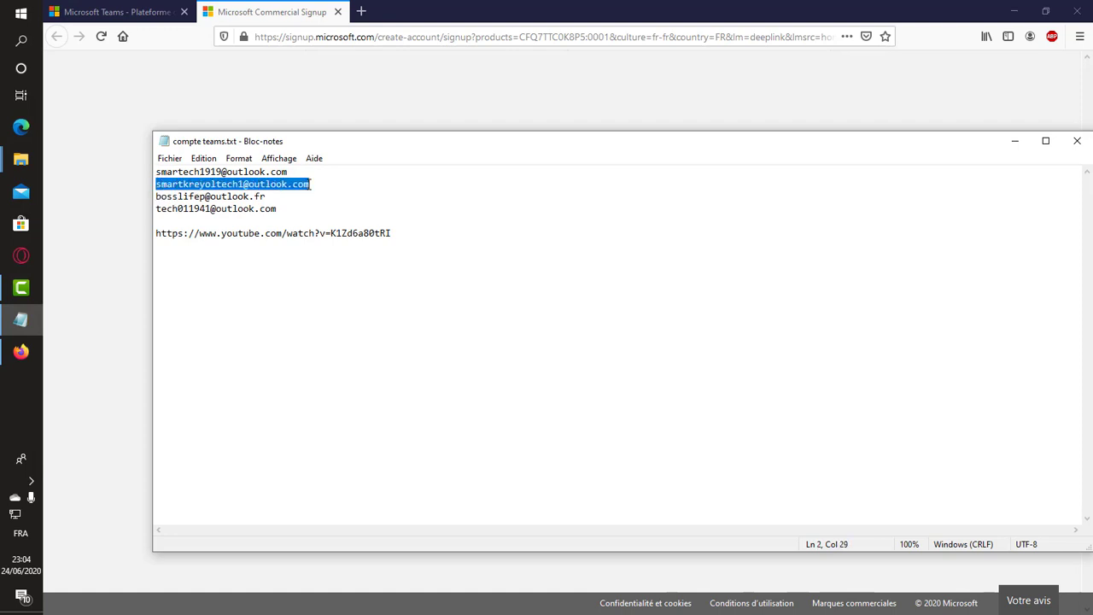
right_click(274, 183)
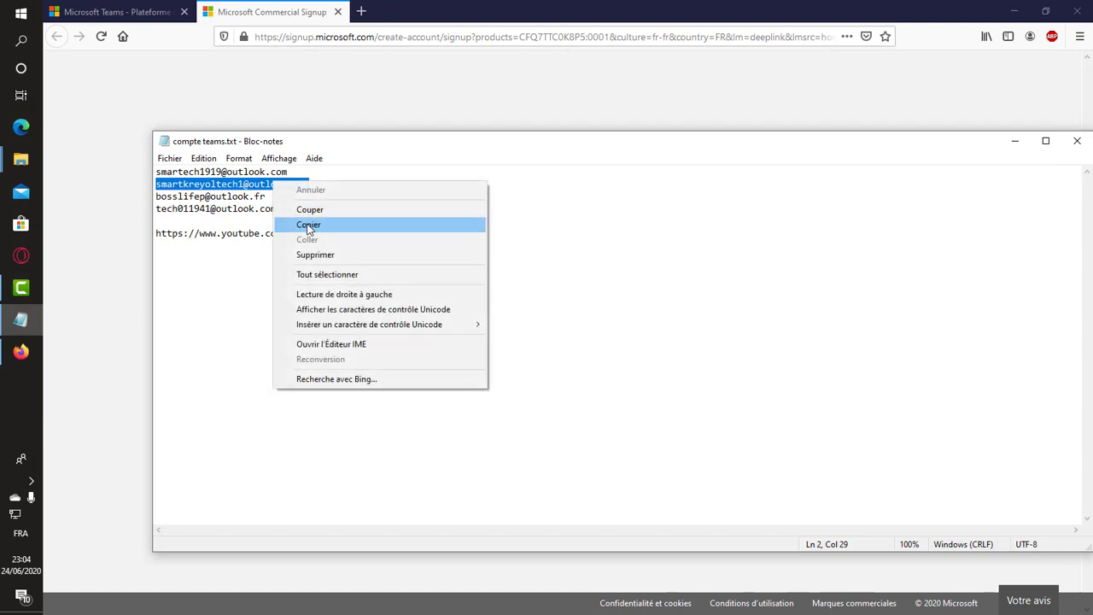
click(308, 227)
Submit the copied e-mail address in the Firefox Teams sign-up form and choose Pour le travail as the intended use
click(103, 13)
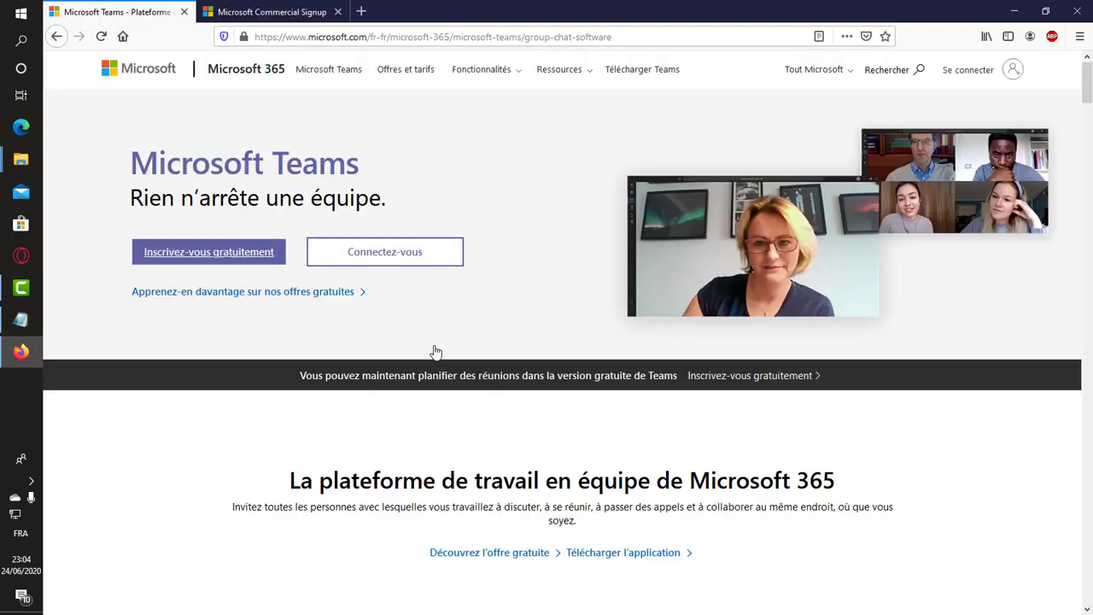
click(269, 12)
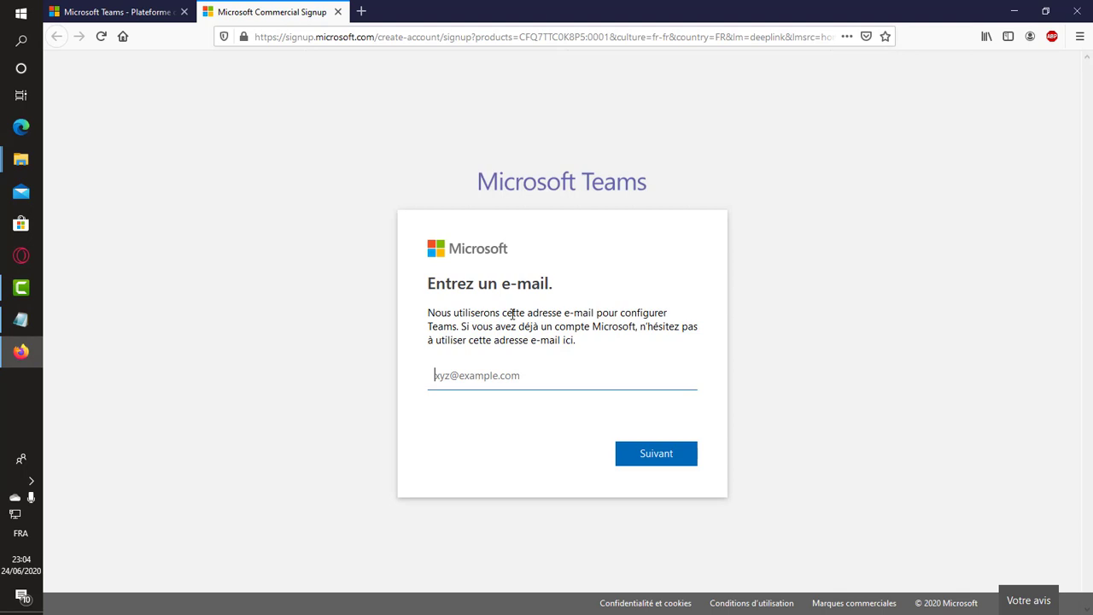
right_click(521, 383)
click(567, 444)
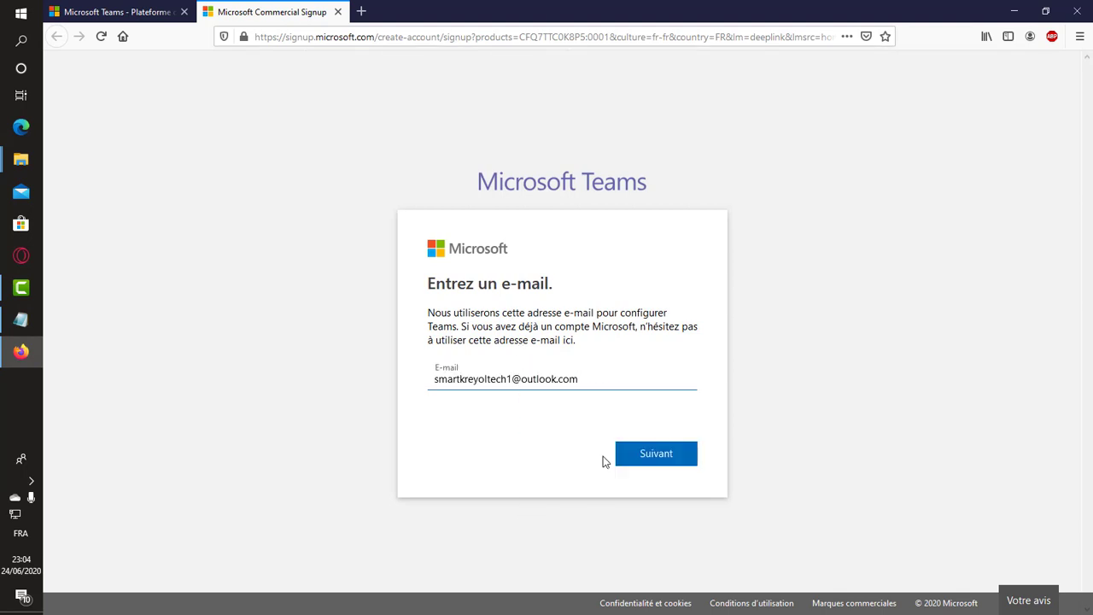
click(657, 455)
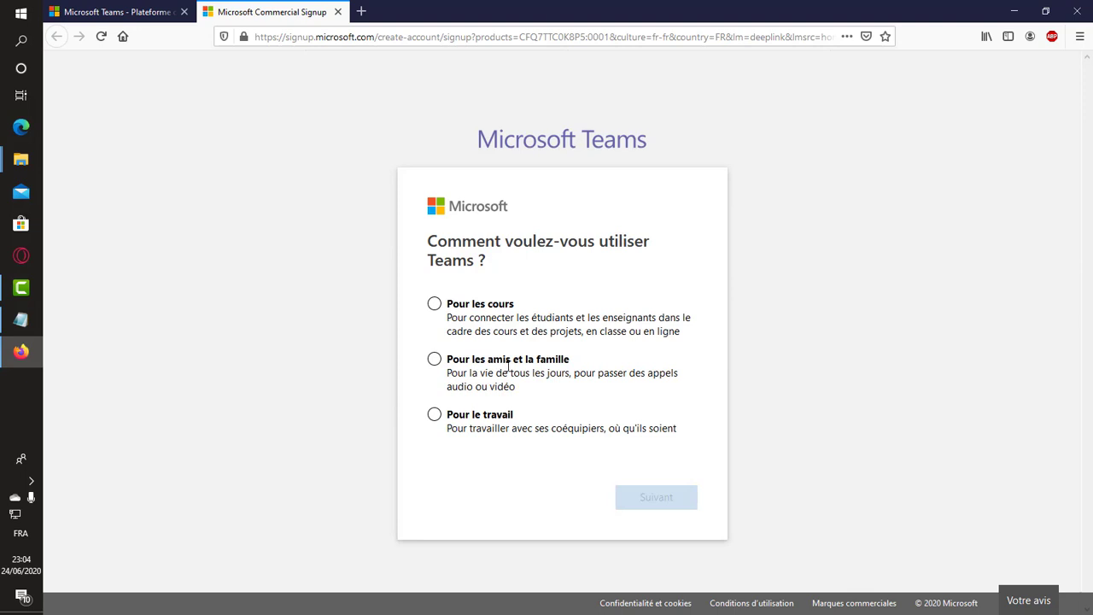
click(433, 415)
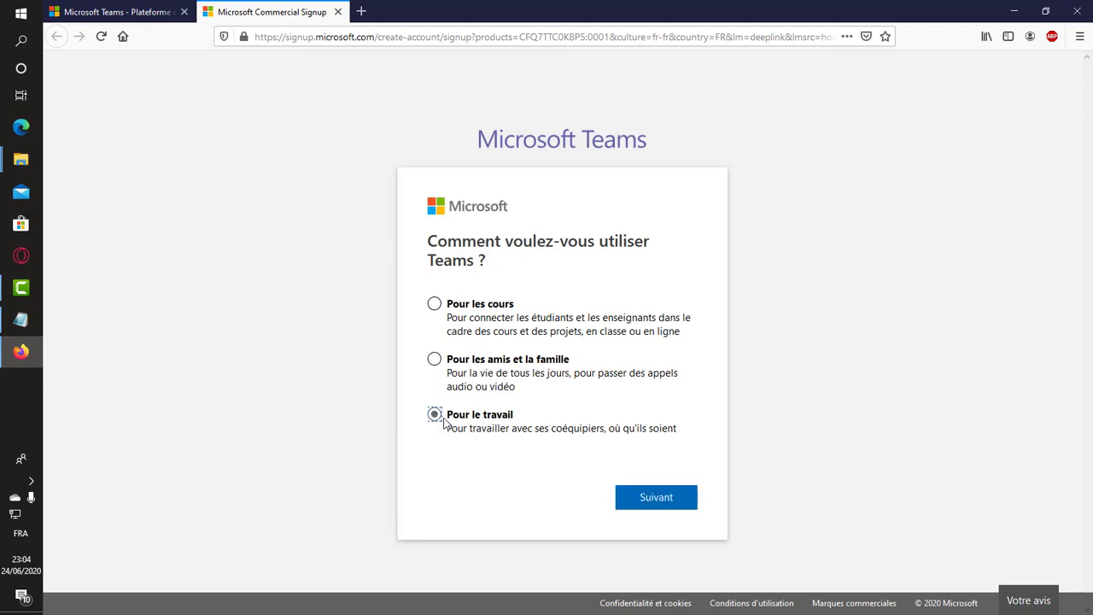
click(649, 498)
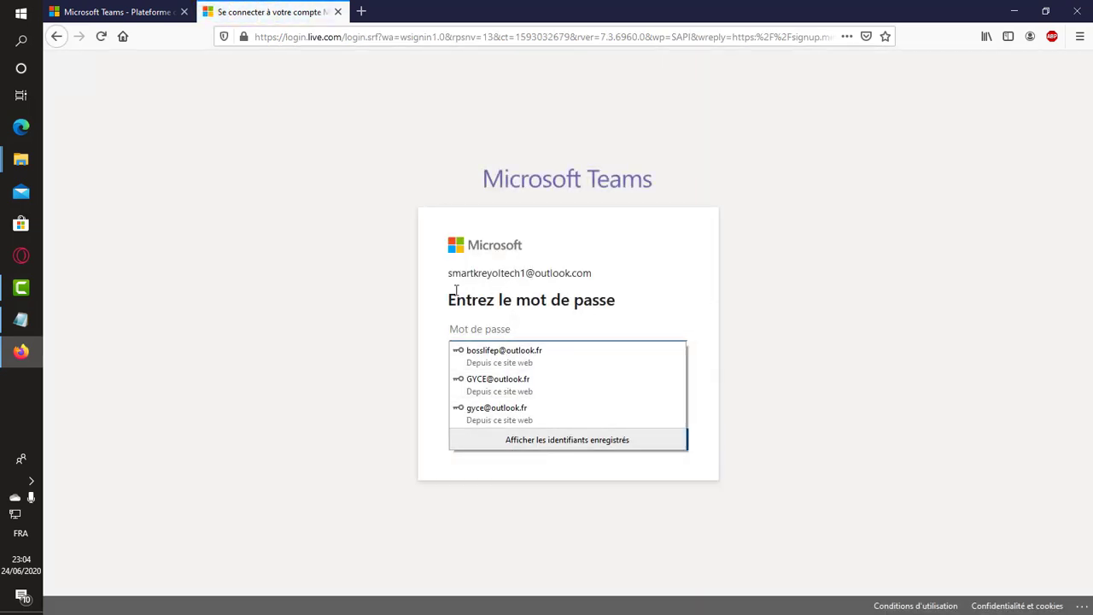
Sign in with the Microsoft account password and decline to save the login in the browser
click(500, 319)
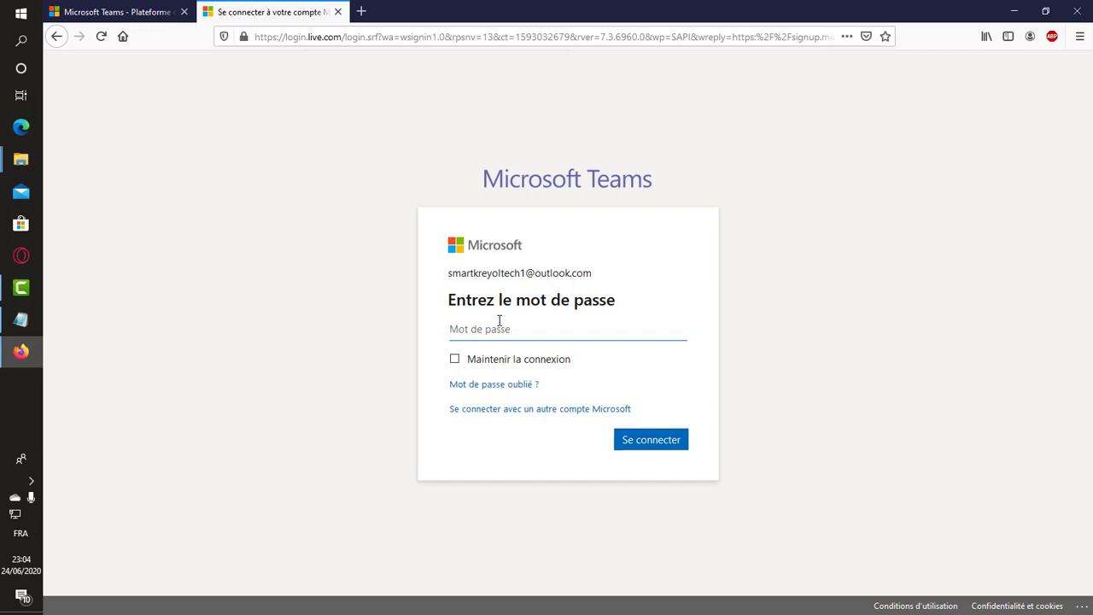
text(•••••)
click(662, 445)
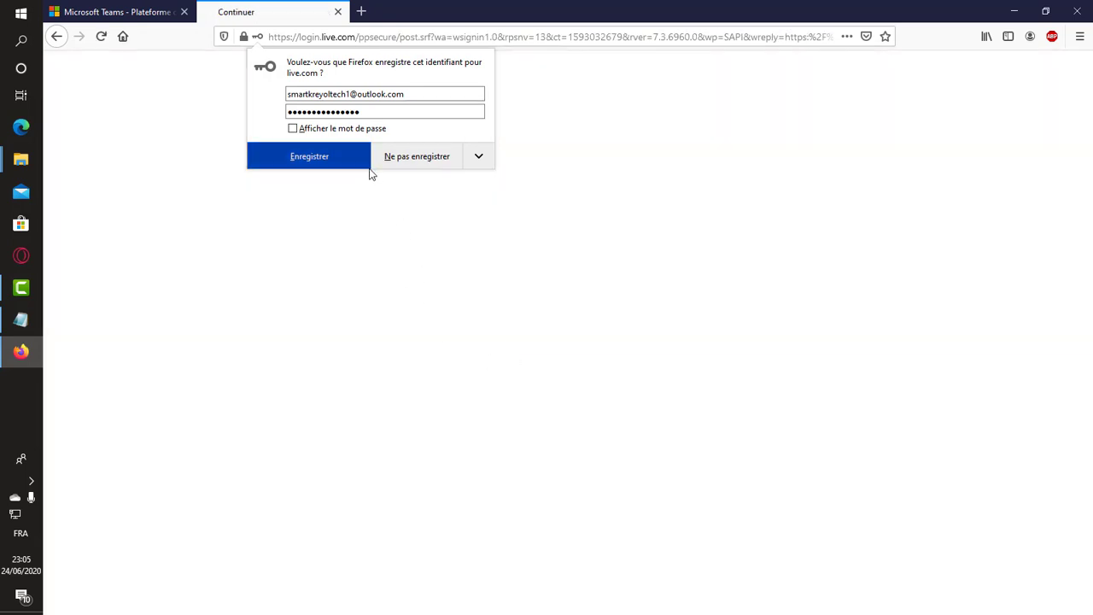
click(397, 156)
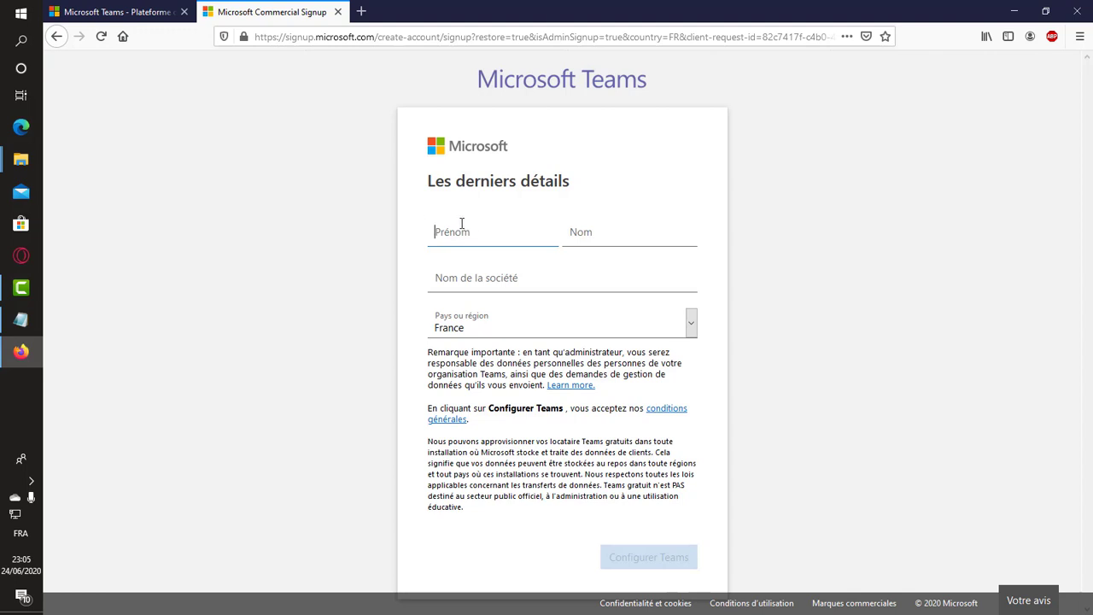
Fill in the account holder's first name and last name in the final sign-up details
text(smart)
click(605, 230)
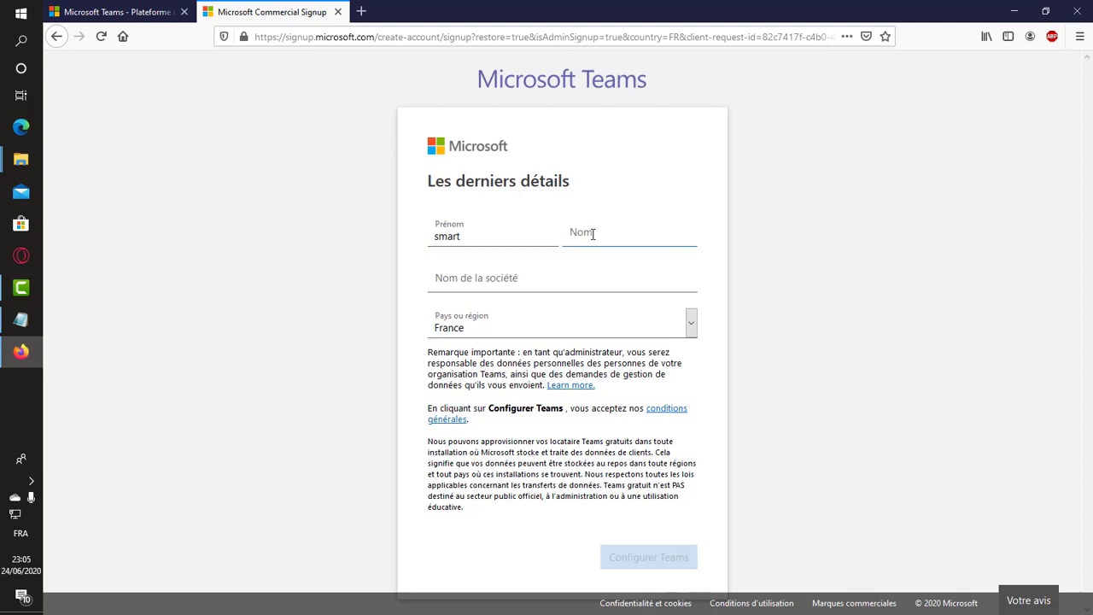
text(kreyoltech)
Set the company name to kreyoltech by reusing the entered last name, and submit the final details to configure Teams
click(487, 283)
drag(624, 235, 441, 245)
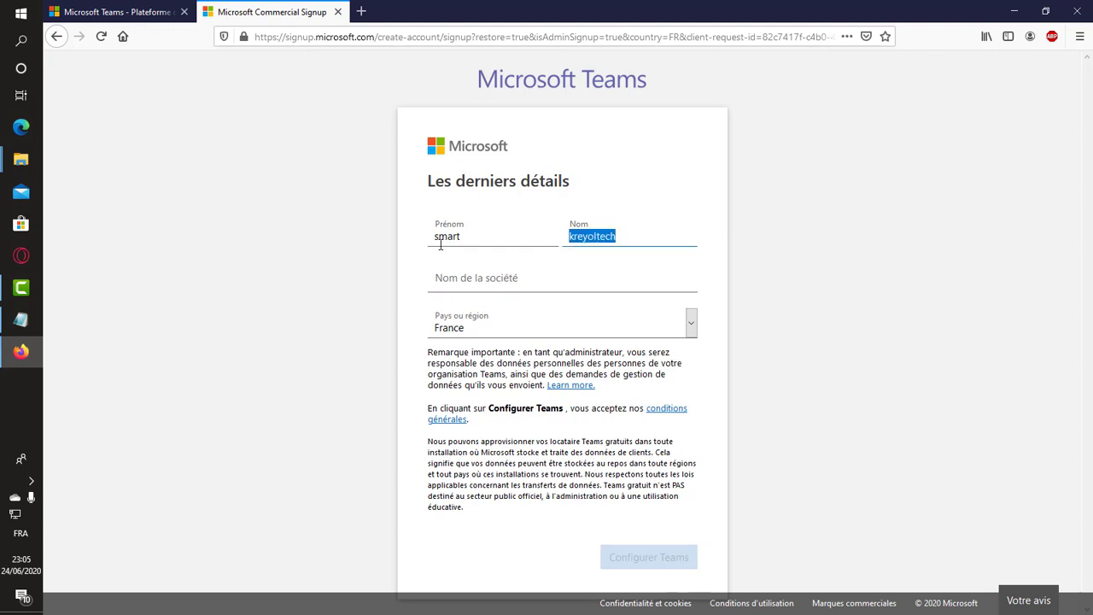
right_click(474, 283)
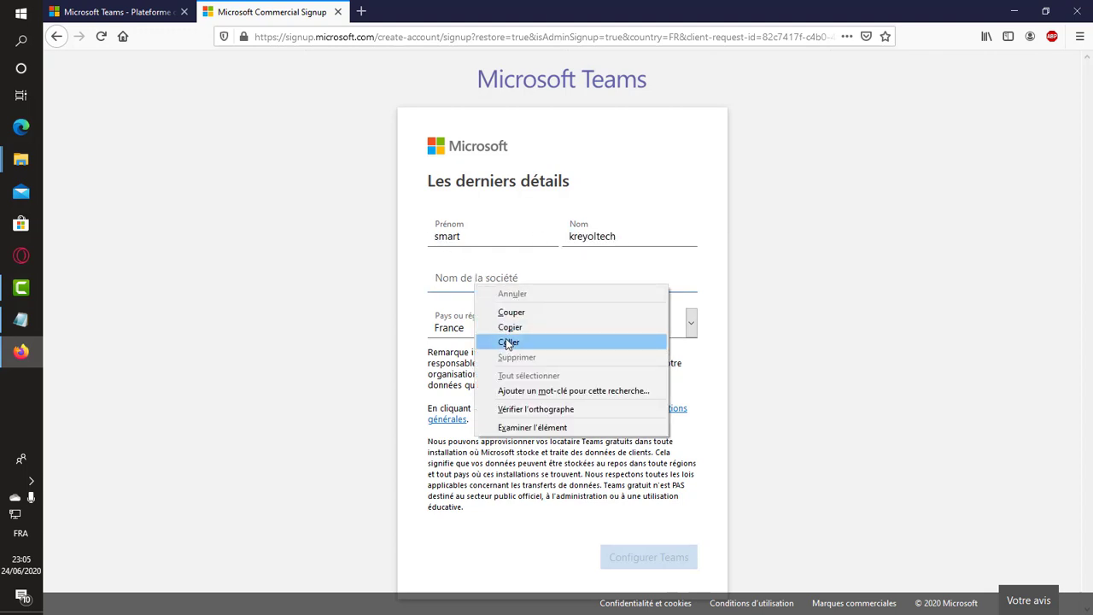
drag(622, 237, 567, 237)
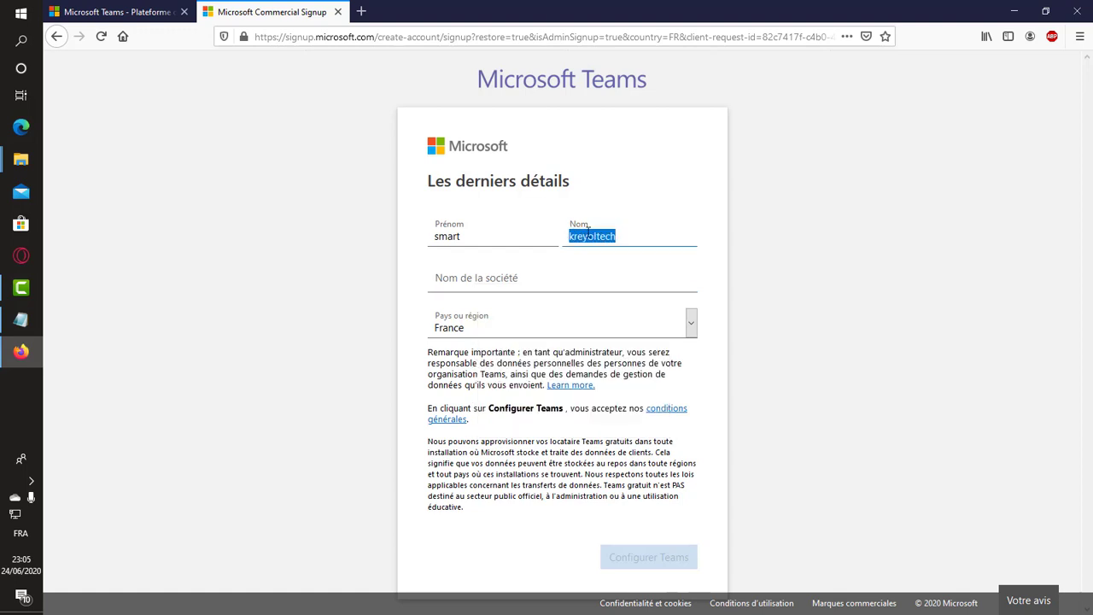
right_click(587, 233)
click(615, 276)
click(494, 279)
right_click(493, 278)
click(529, 339)
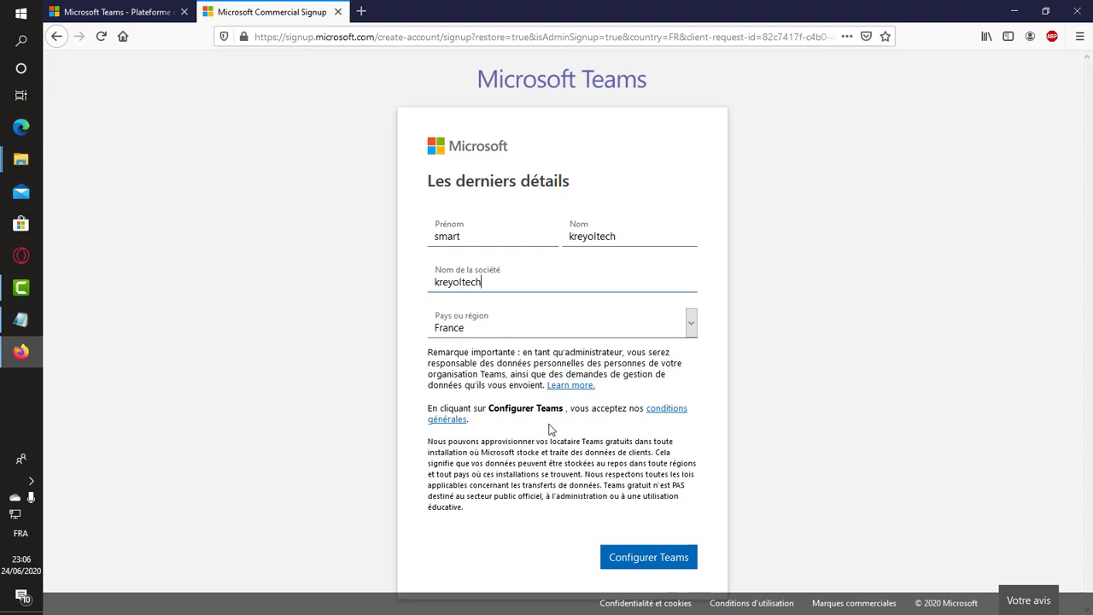
click(652, 564)
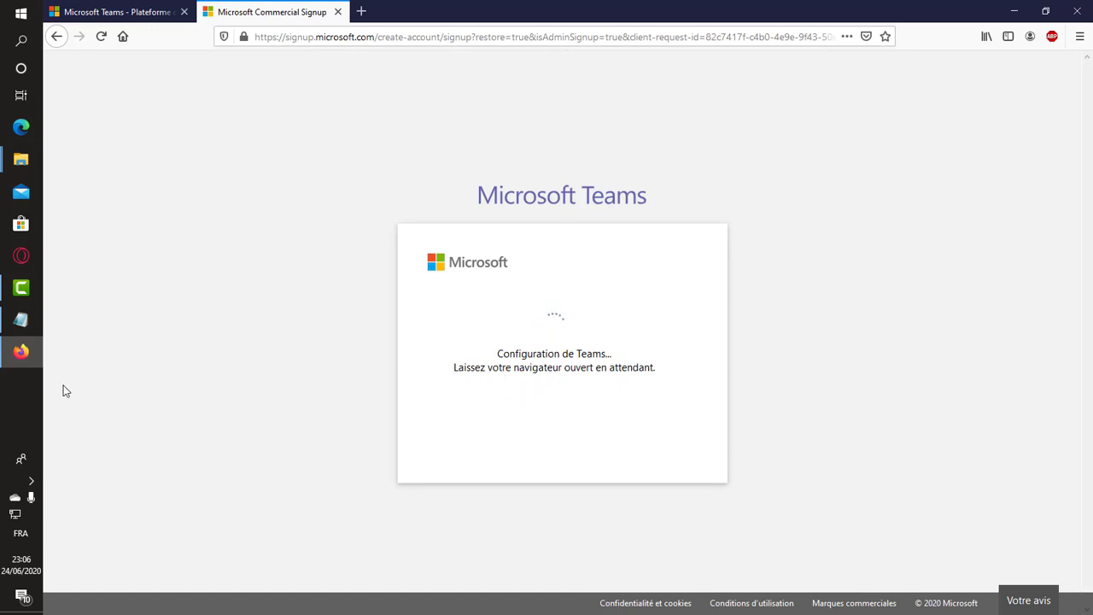
click(20, 13)
scroll(164, 337, down, 10)
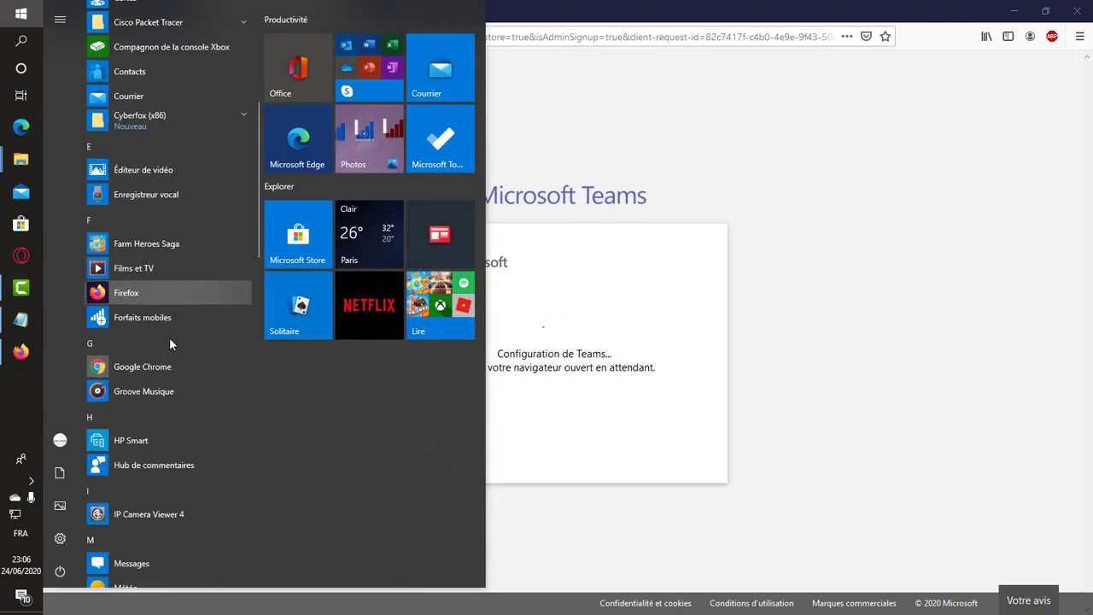
scroll(170, 333, down, 8)
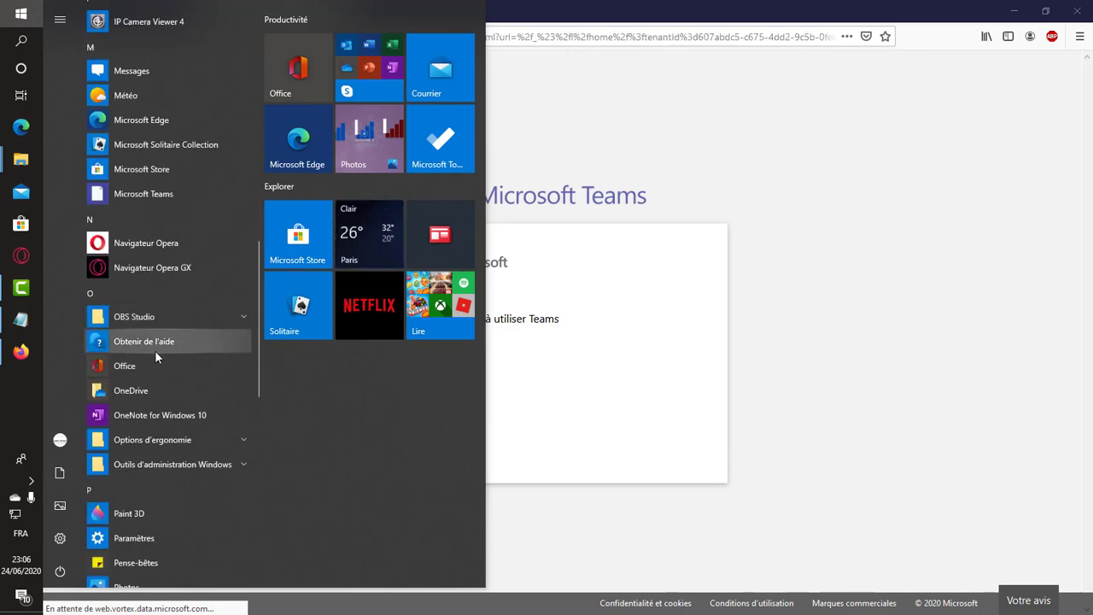
scroll(154, 374, down, 5)
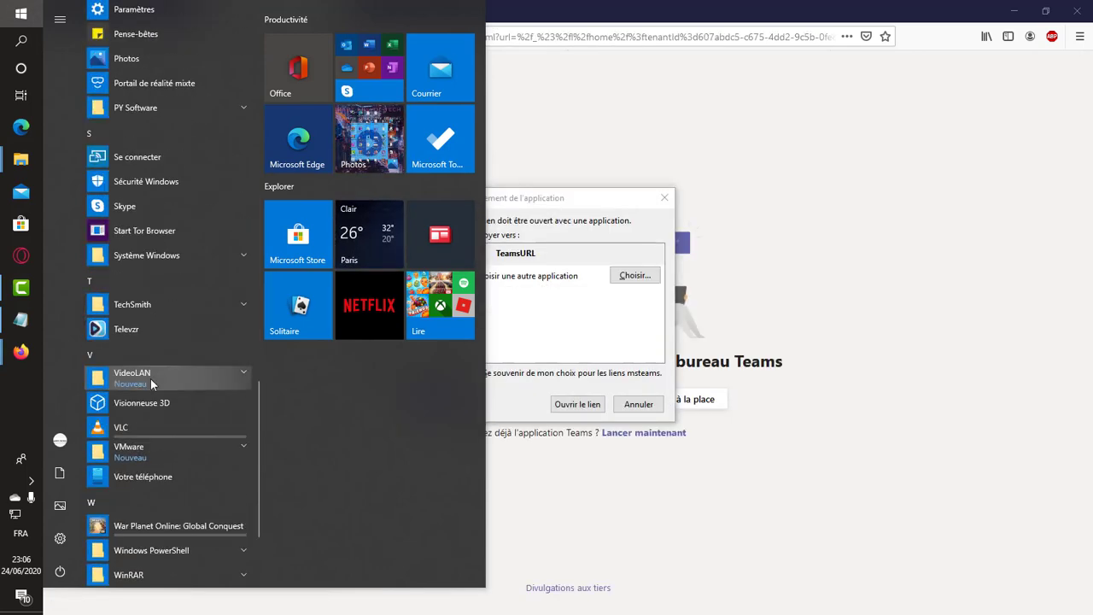
scroll(150, 378, down, 1)
scroll(151, 374, up, 6)
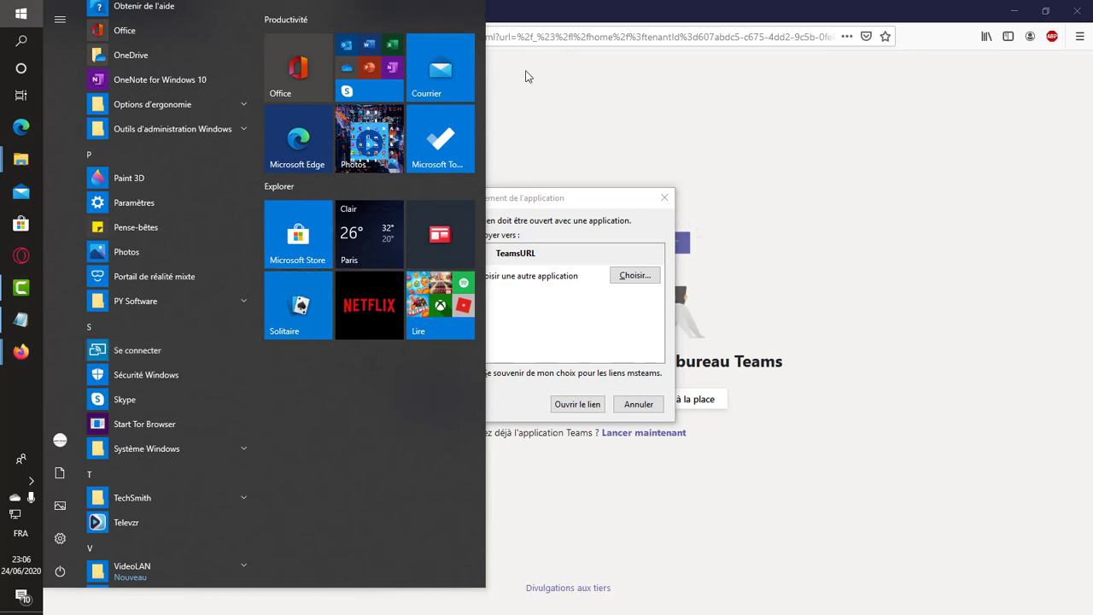
click(504, 89)
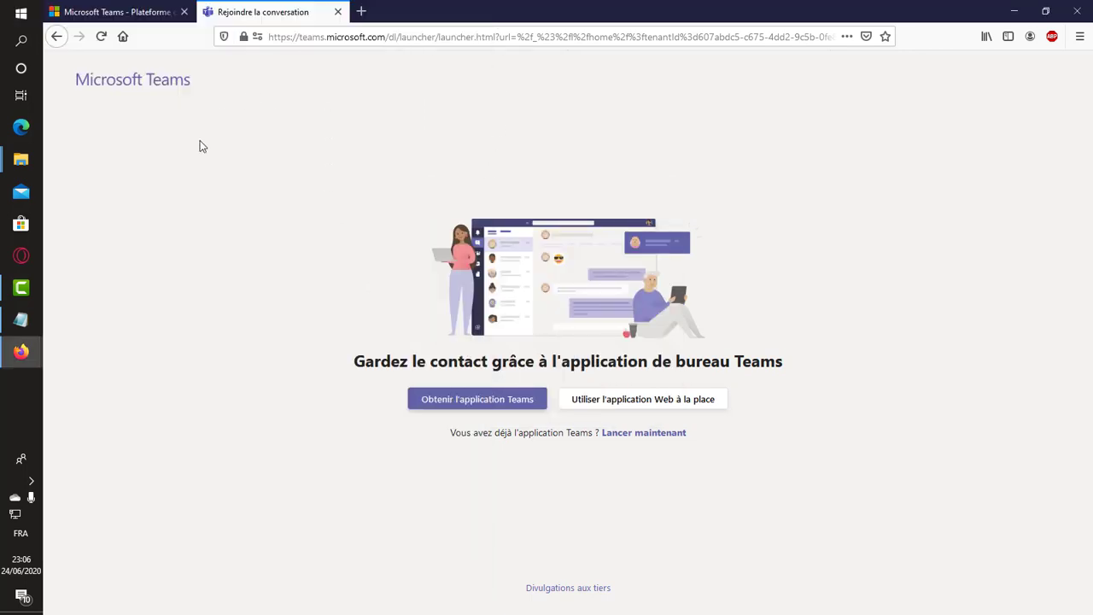
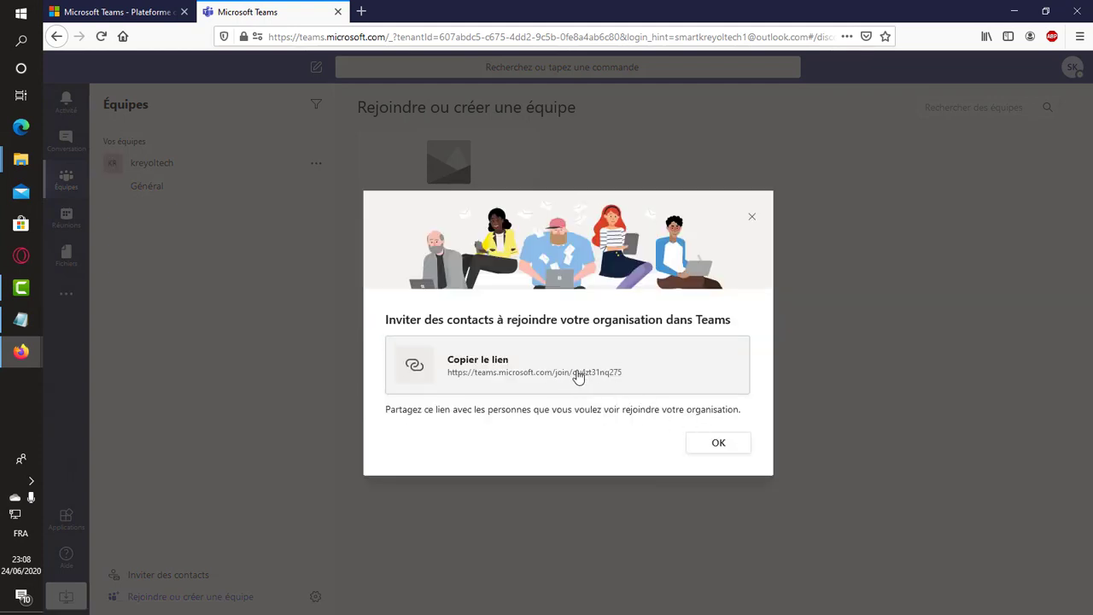
Copy the link for inviting contacts to the organisation and close the invitation dialog
right_click(577, 375)
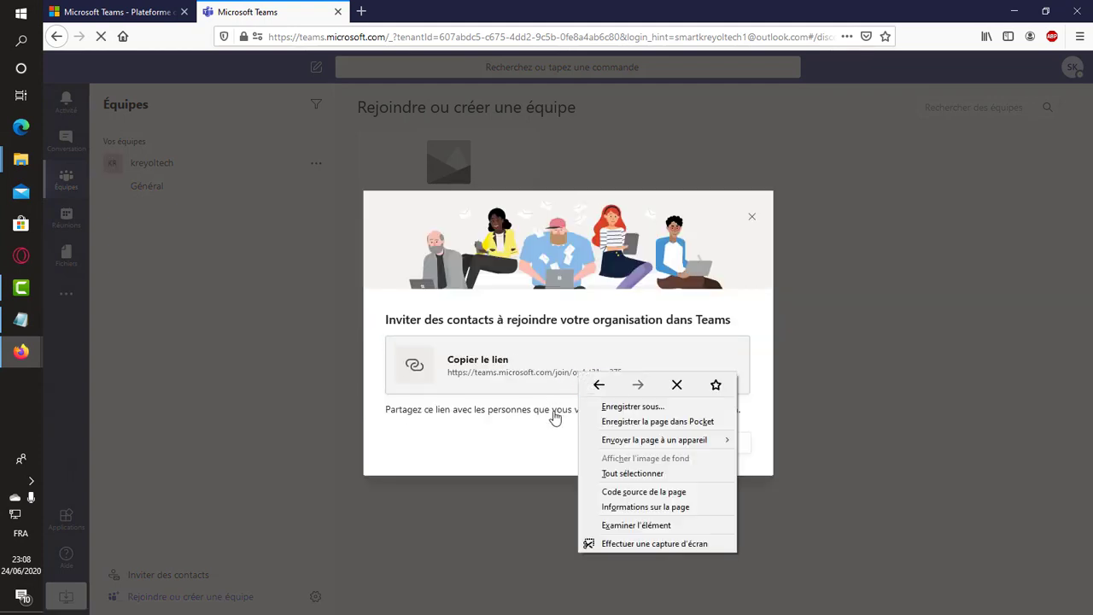
click(515, 373)
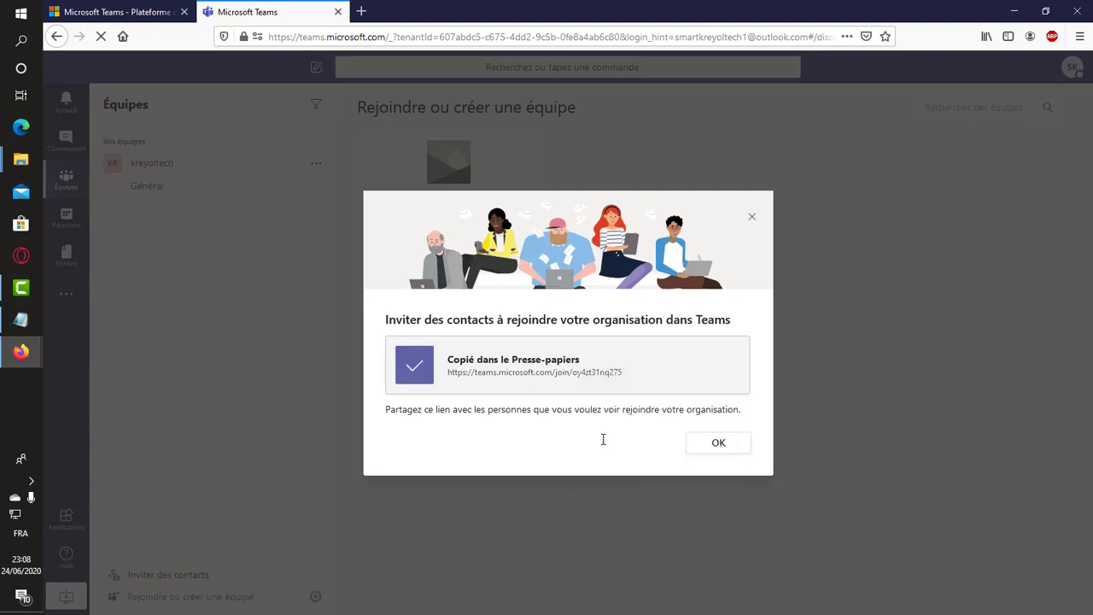
click(706, 448)
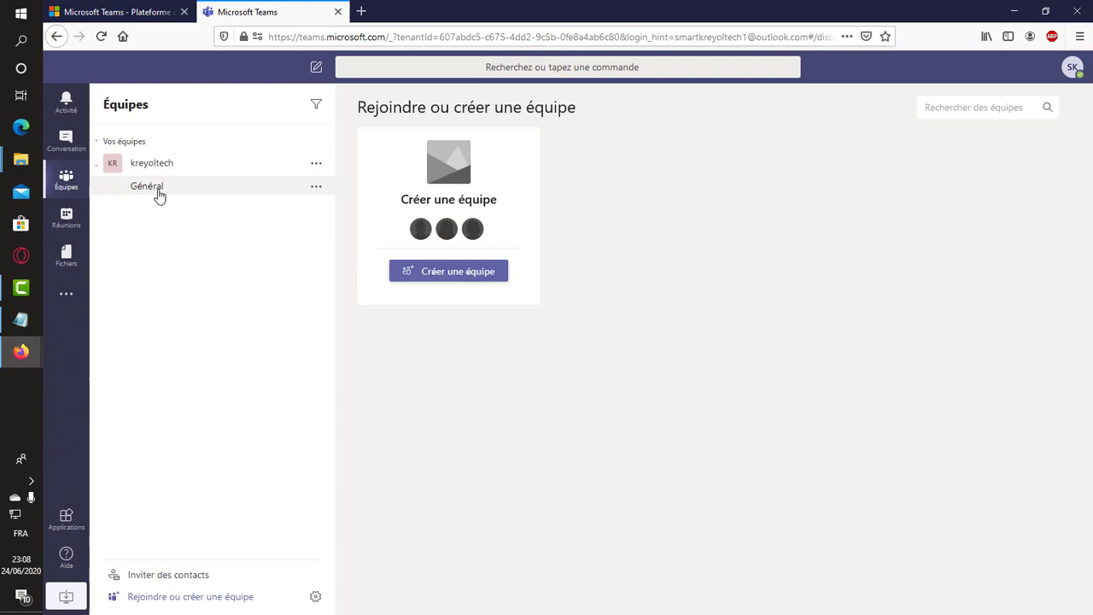
Open the Général channel of the kreyoltech team and go through the welcome tour to its end
click(166, 195)
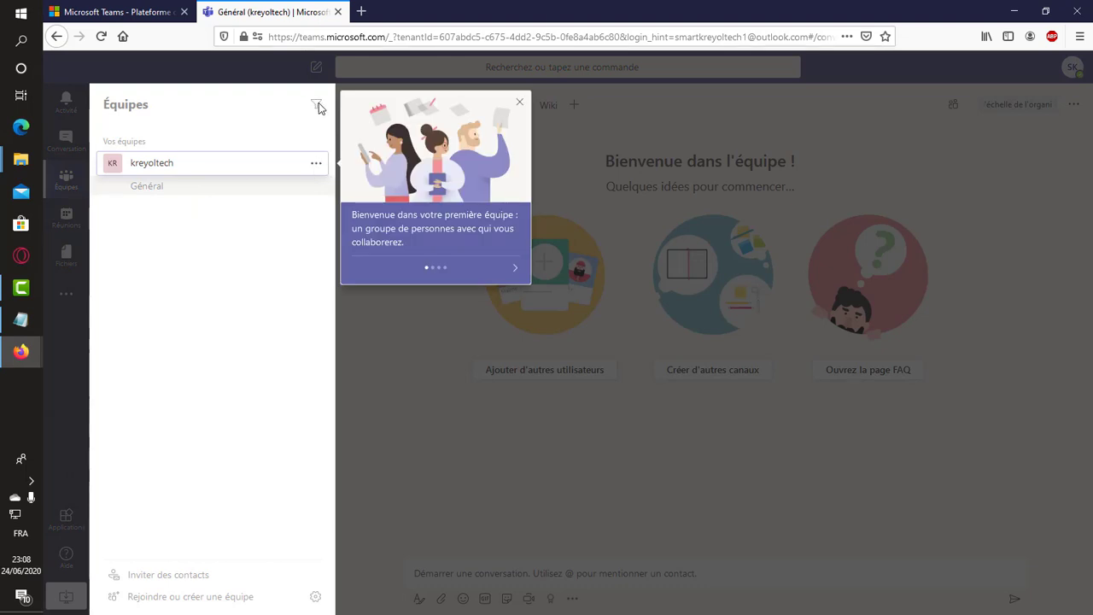
click(400, 339)
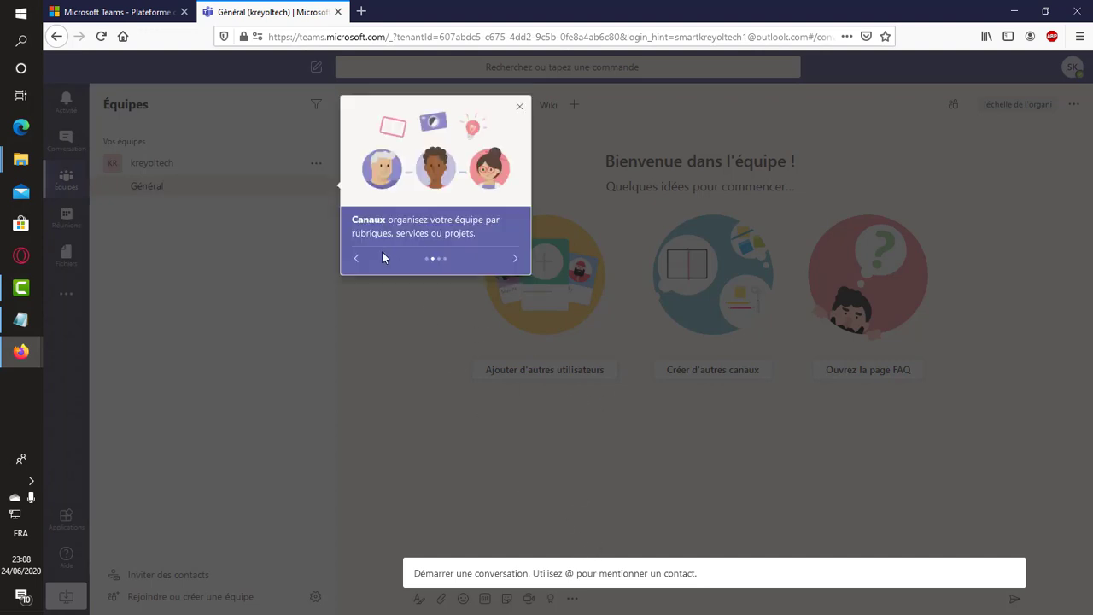
click(513, 258)
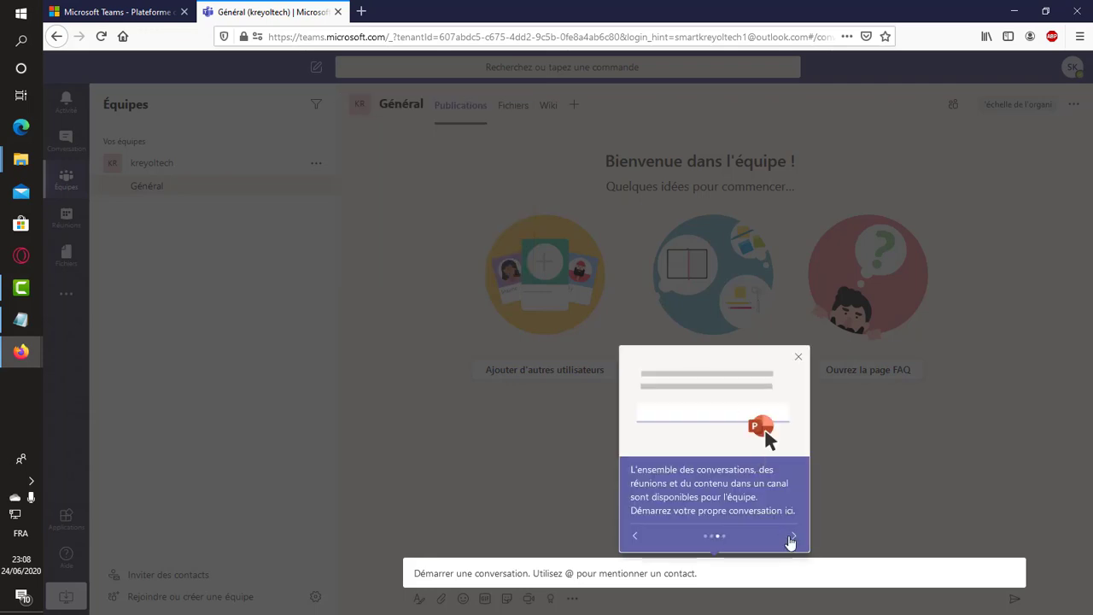
click(792, 536)
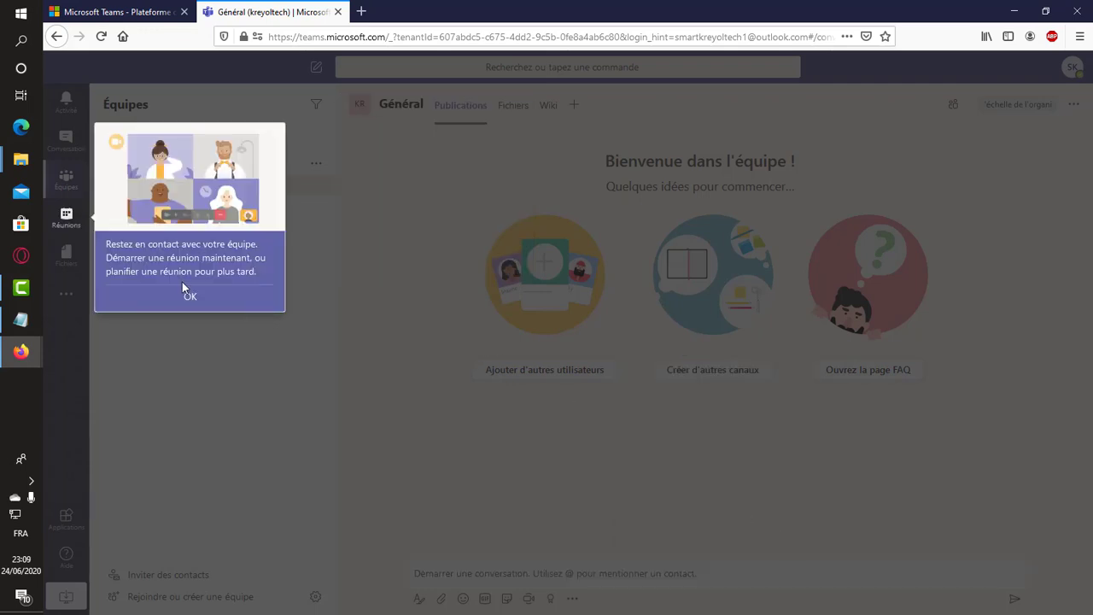
click(185, 298)
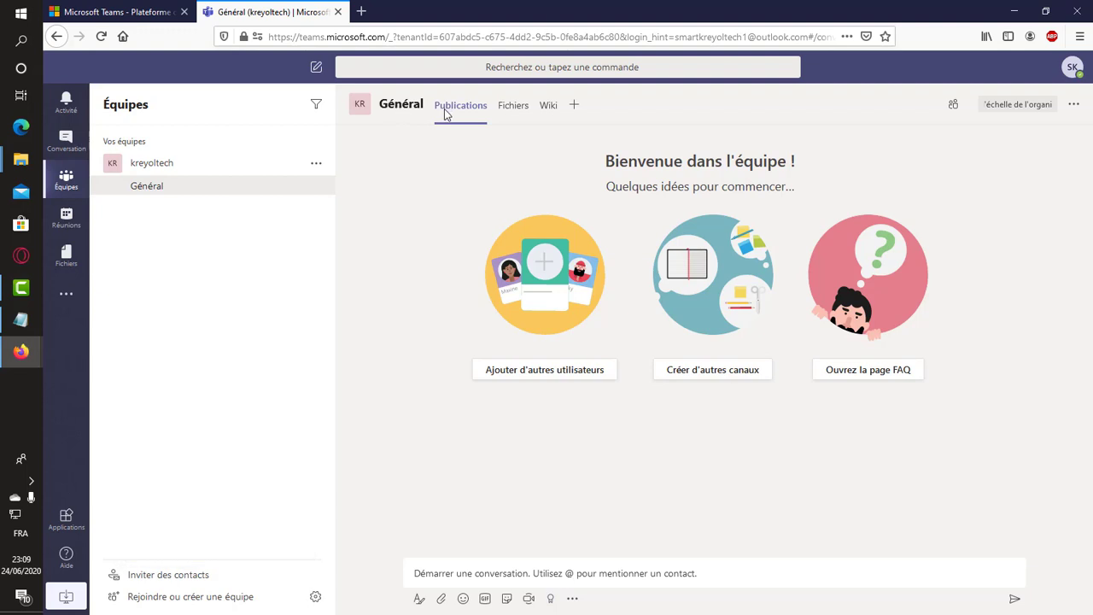
Look at the Fichiers and Wiki pages of the Général channel
click(512, 106)
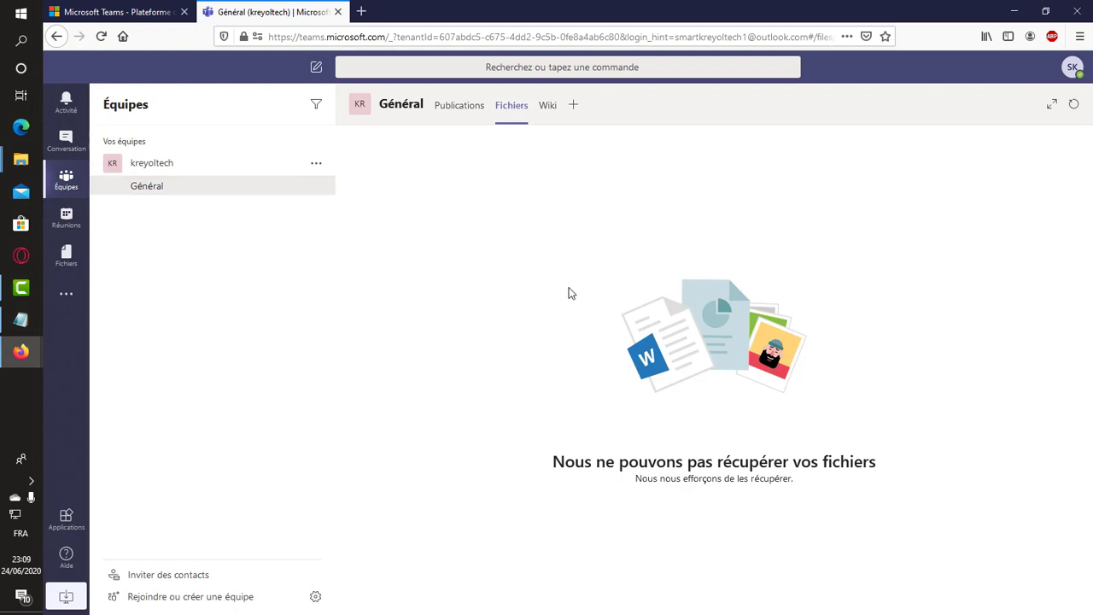
click(545, 109)
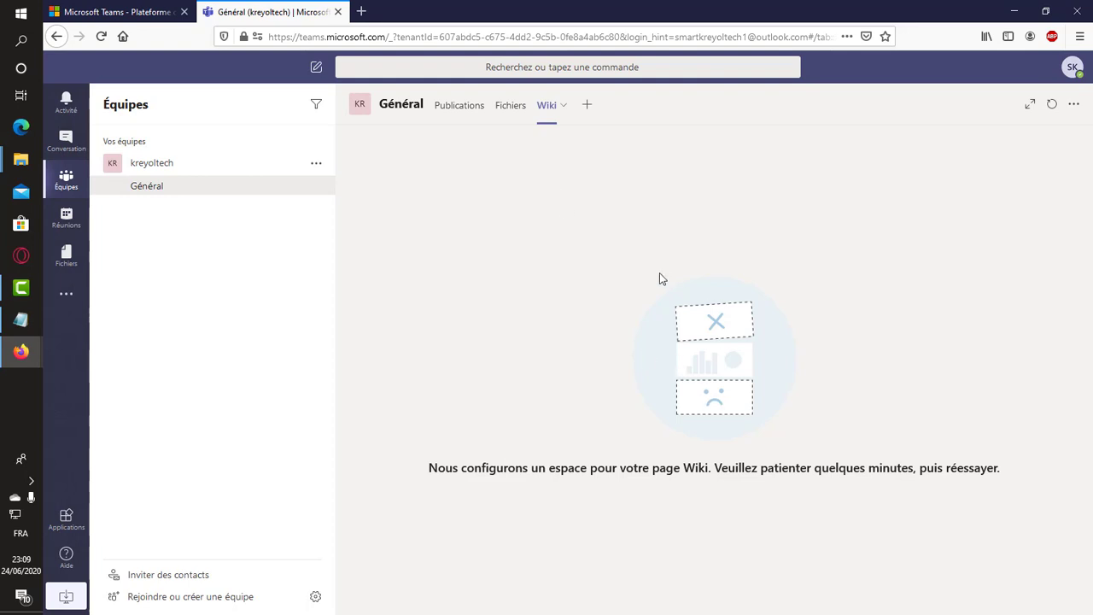
click(511, 109)
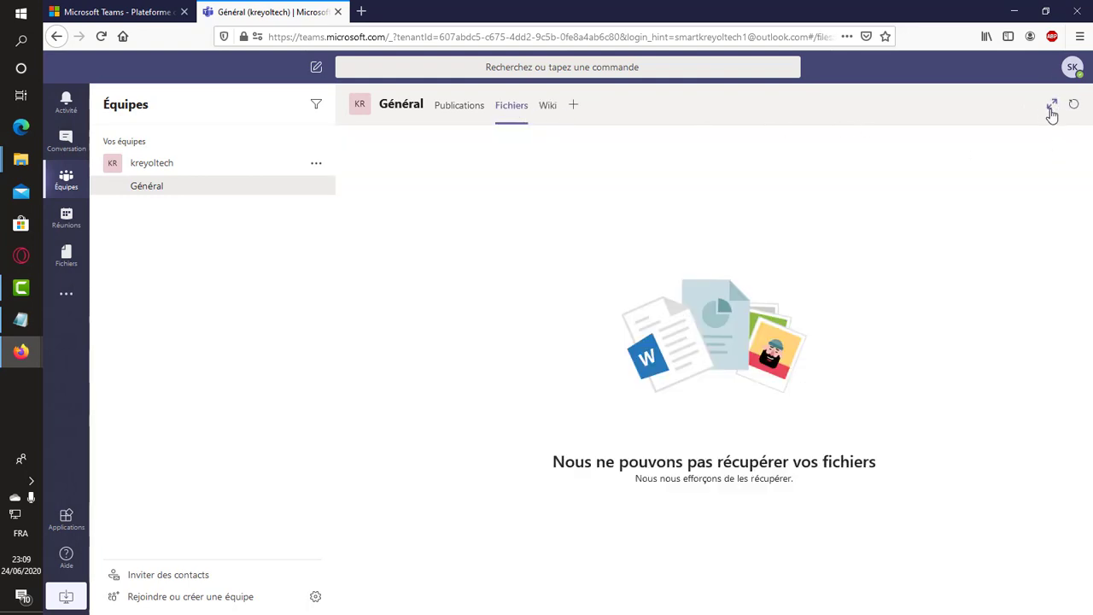
Set the keyboard language to Français (France) in the Teams settings, then save and restart the application
click(1070, 68)
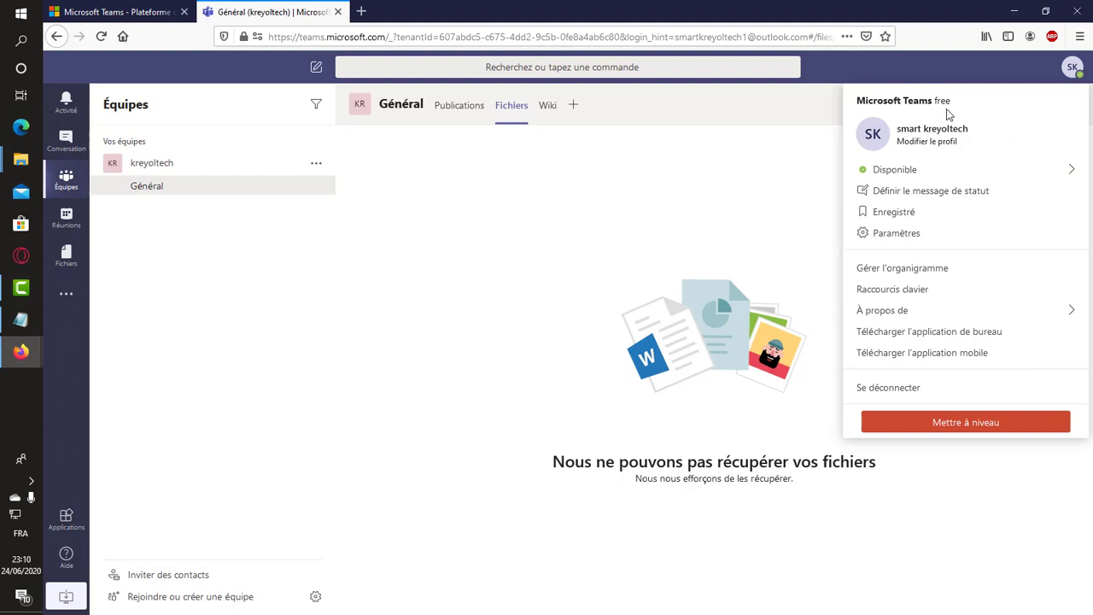
mouse_move(890, 170)
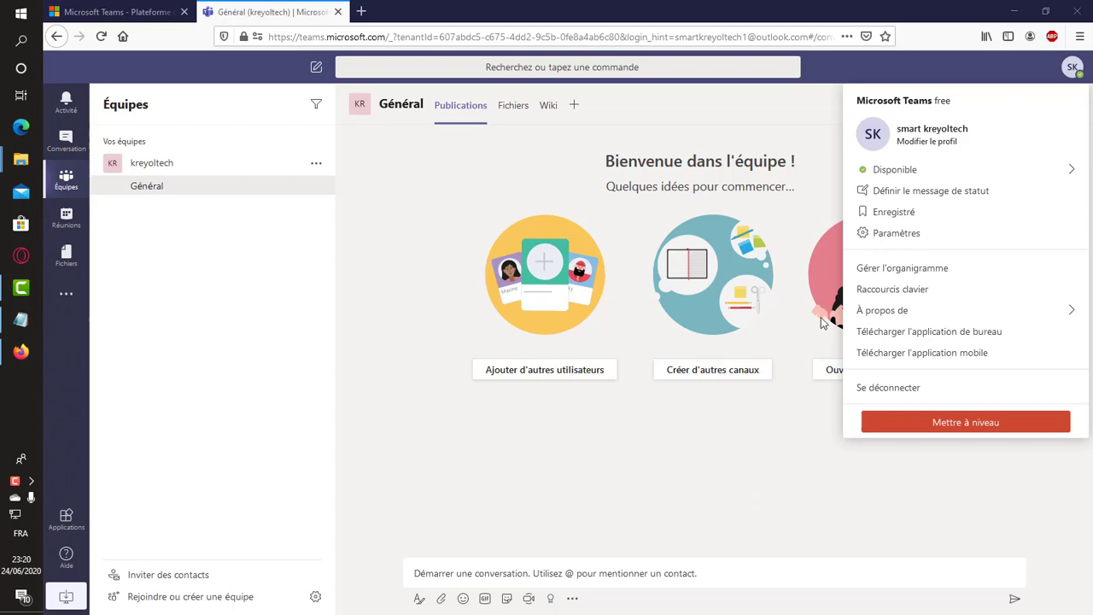
click(884, 237)
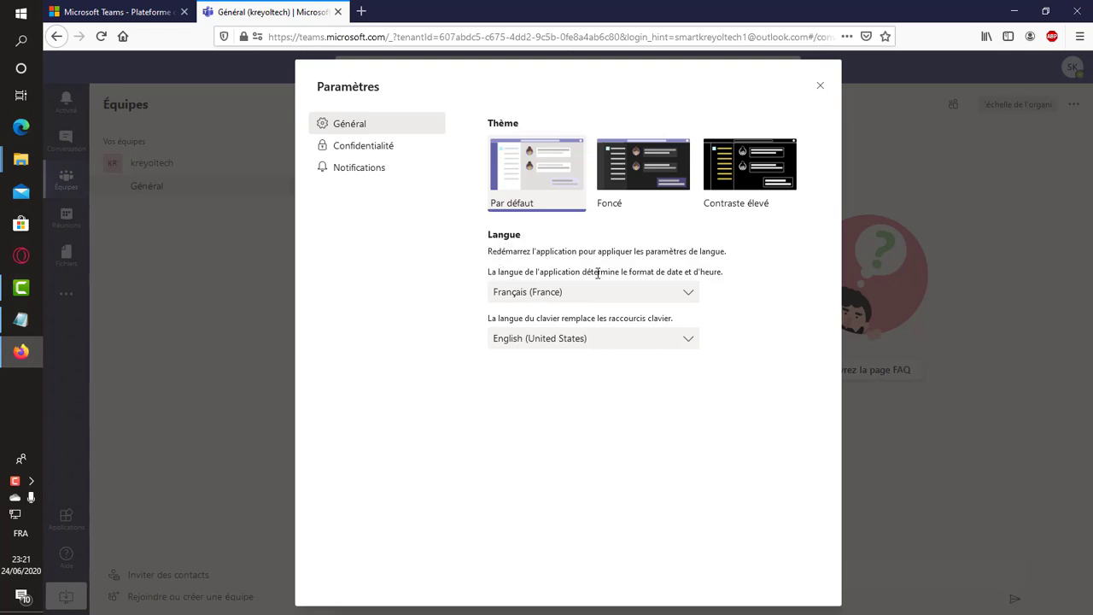
click(691, 294)
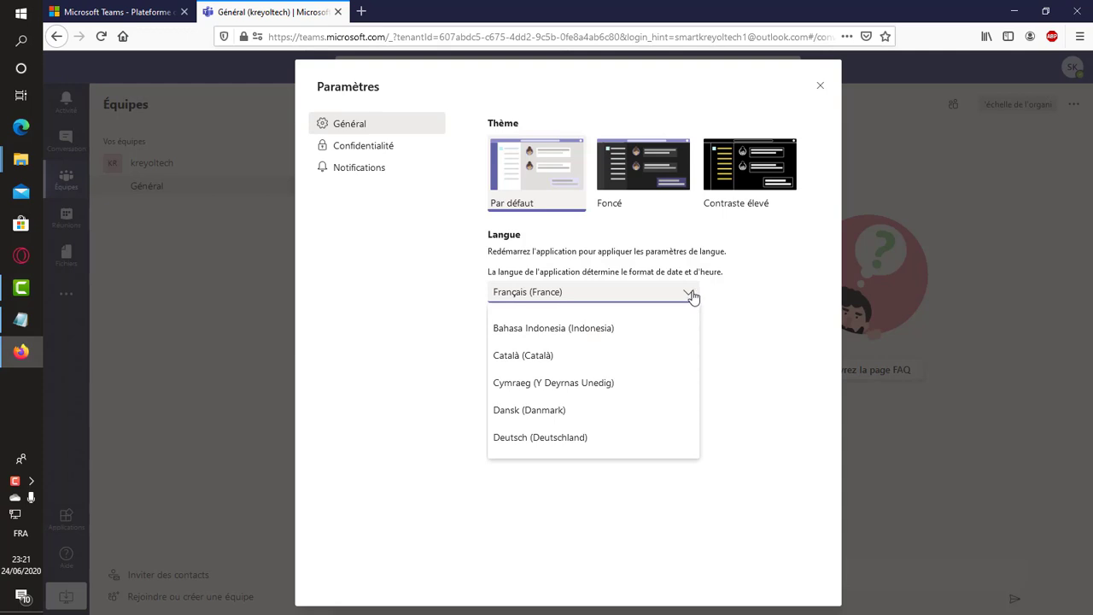
click(693, 297)
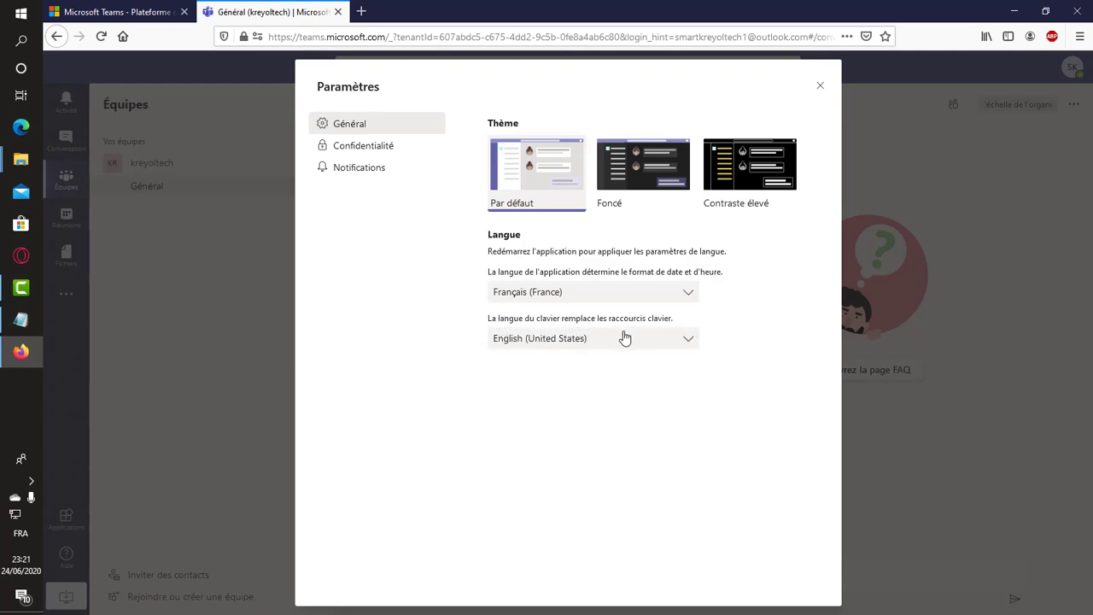
click(686, 349)
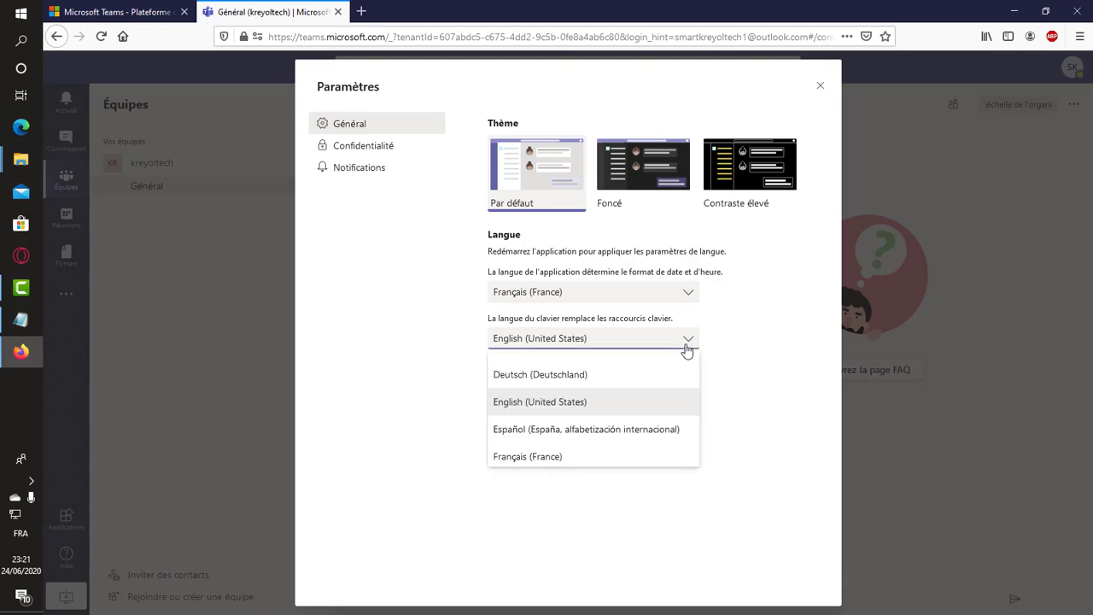
click(544, 457)
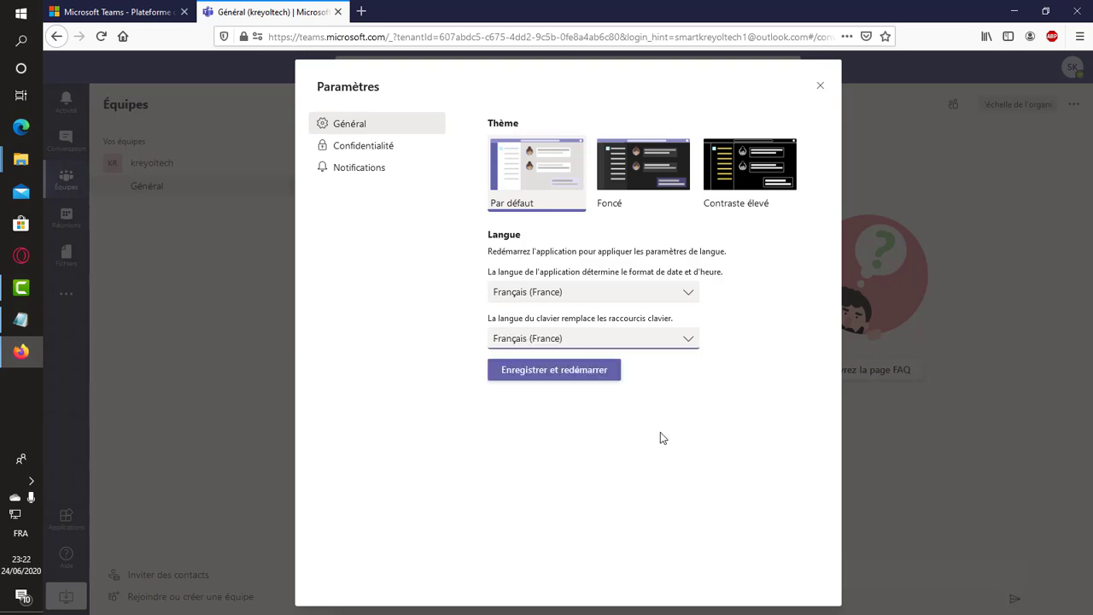
click(535, 370)
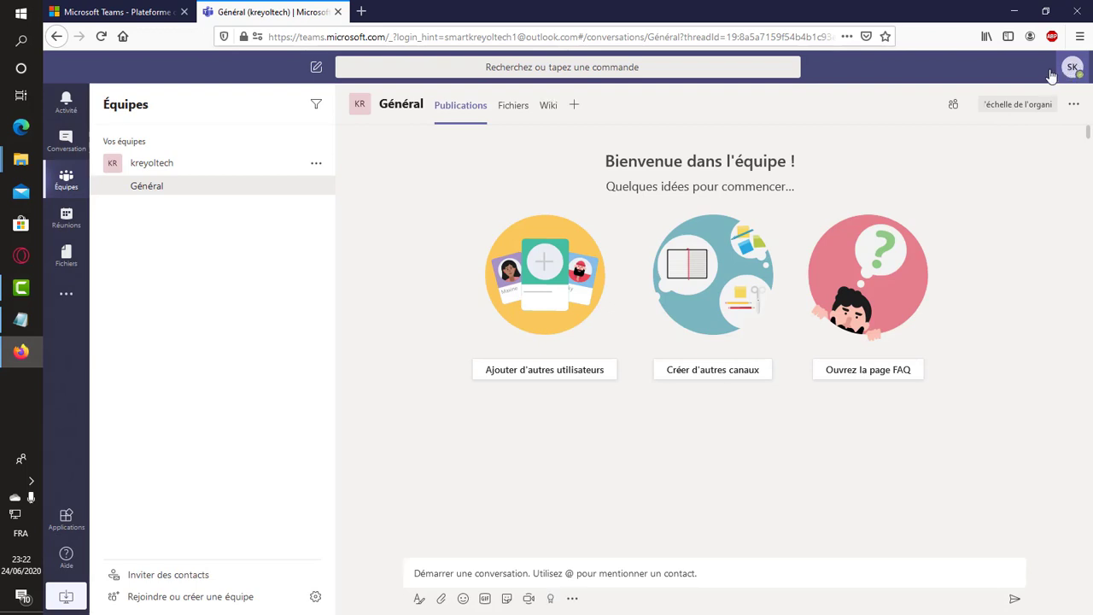
Review the Confidentialité settings and the priority access management page, then close the settings
click(1072, 67)
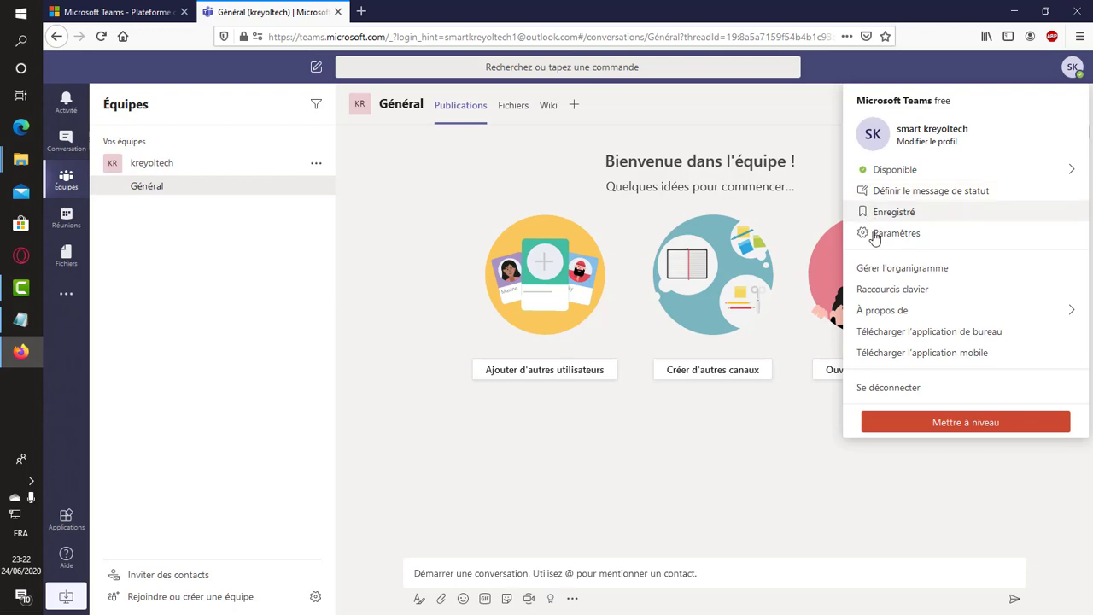
click(875, 235)
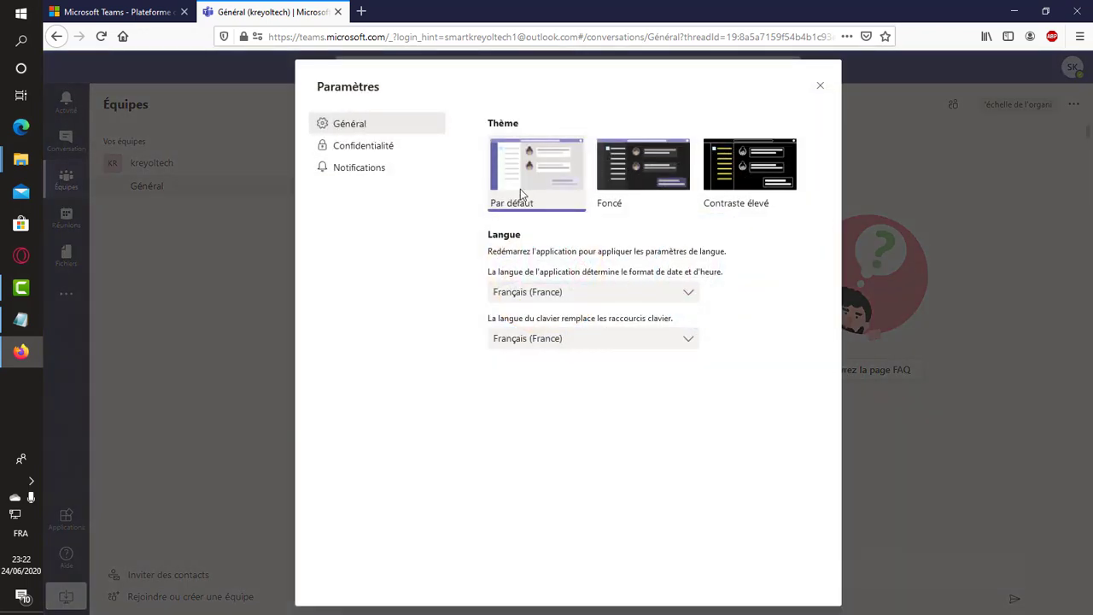
click(373, 150)
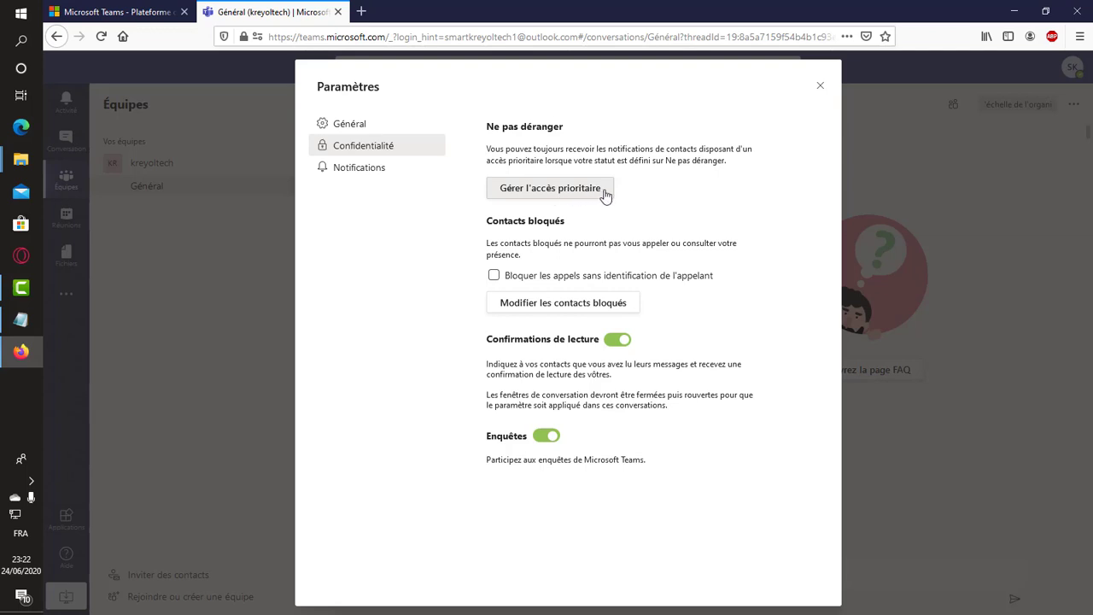
click(574, 192)
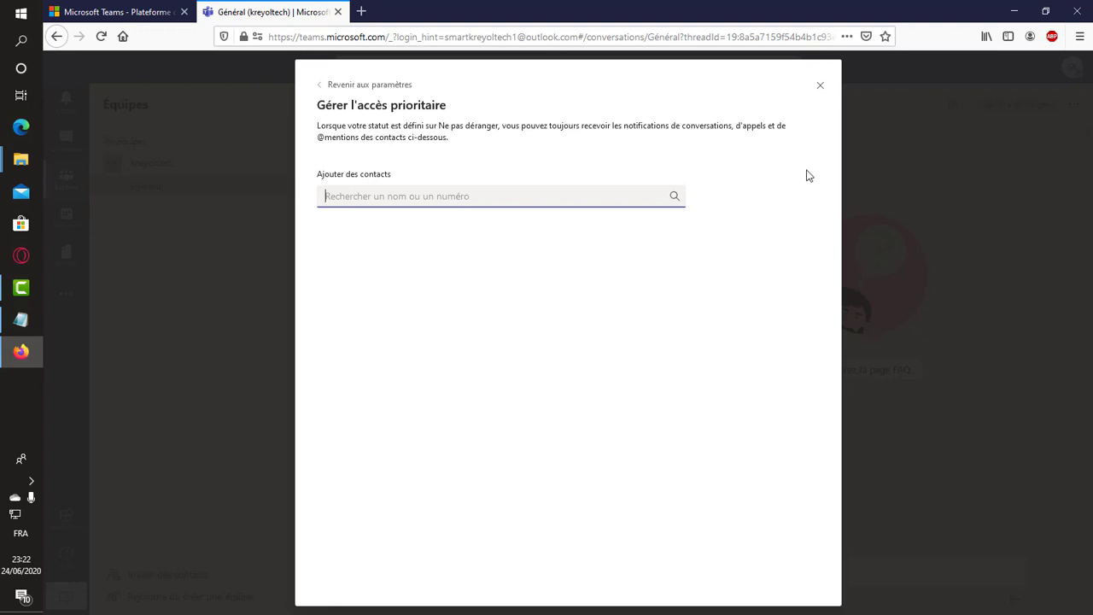
click(822, 87)
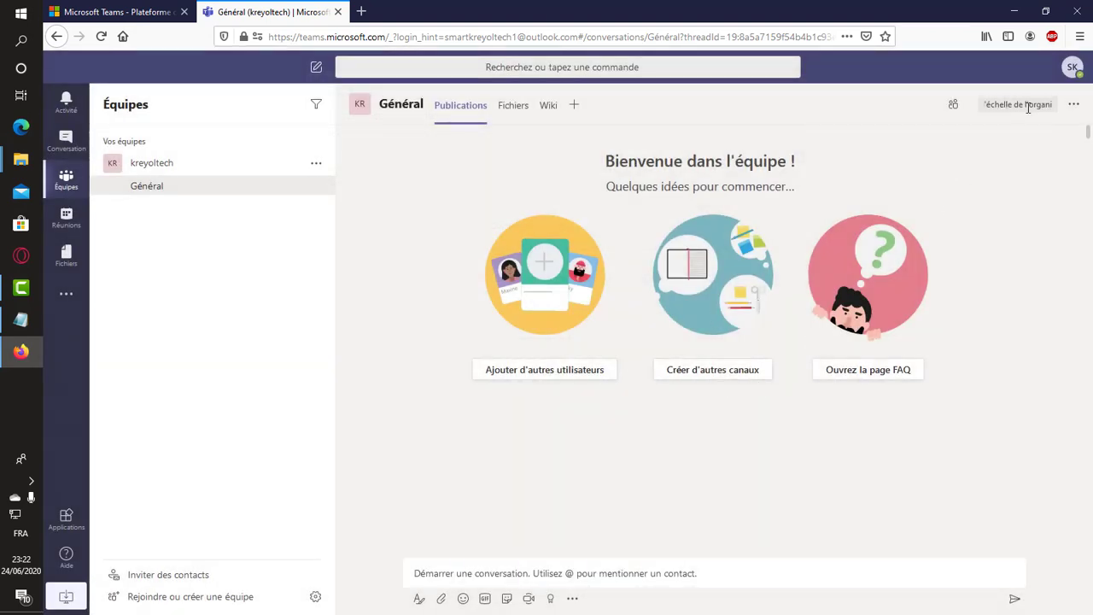
Open the Paramètres window for the signed-in Teams account
click(1073, 67)
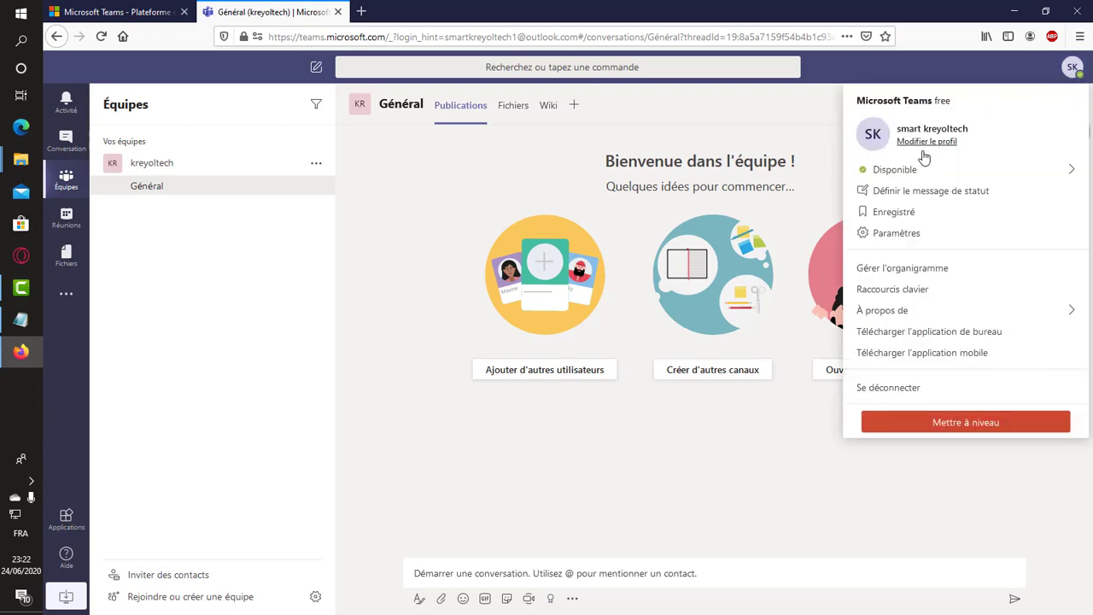
mouse_move(903, 180)
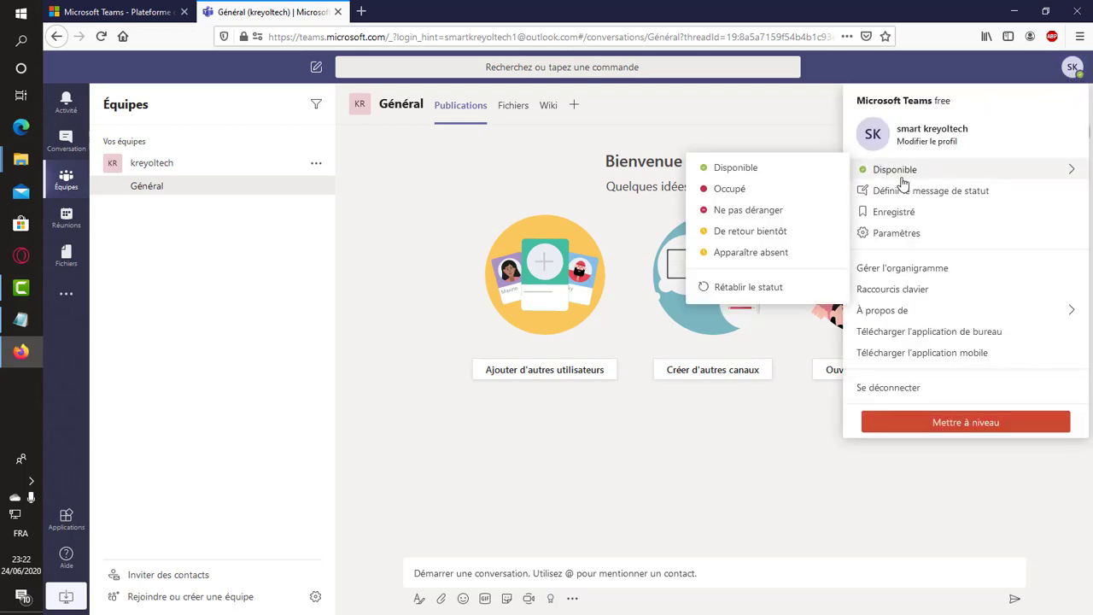
click(897, 232)
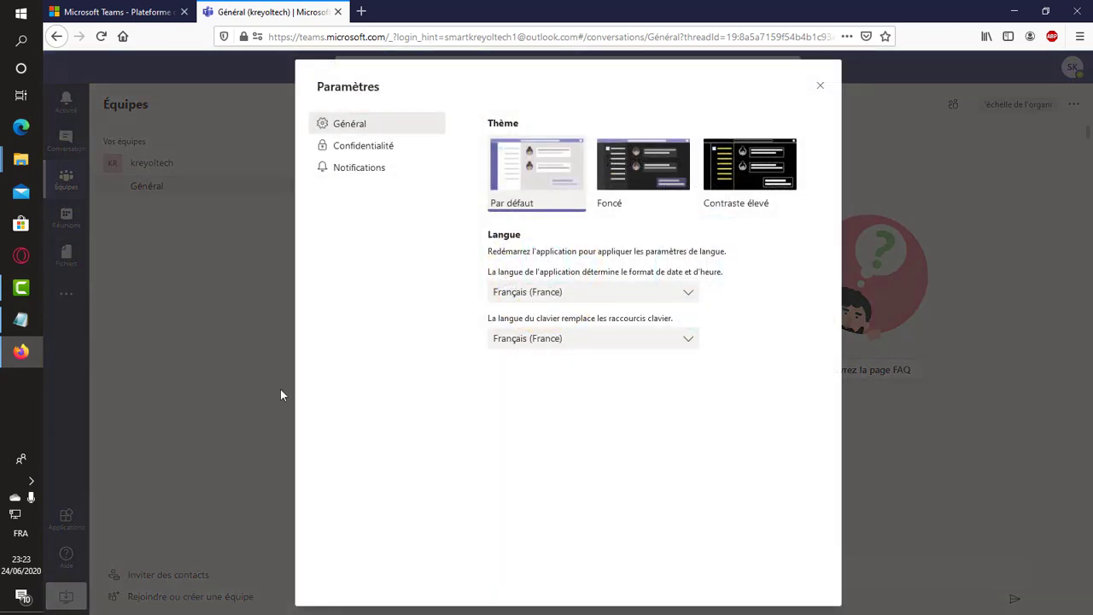
click(30, 483)
click(84, 496)
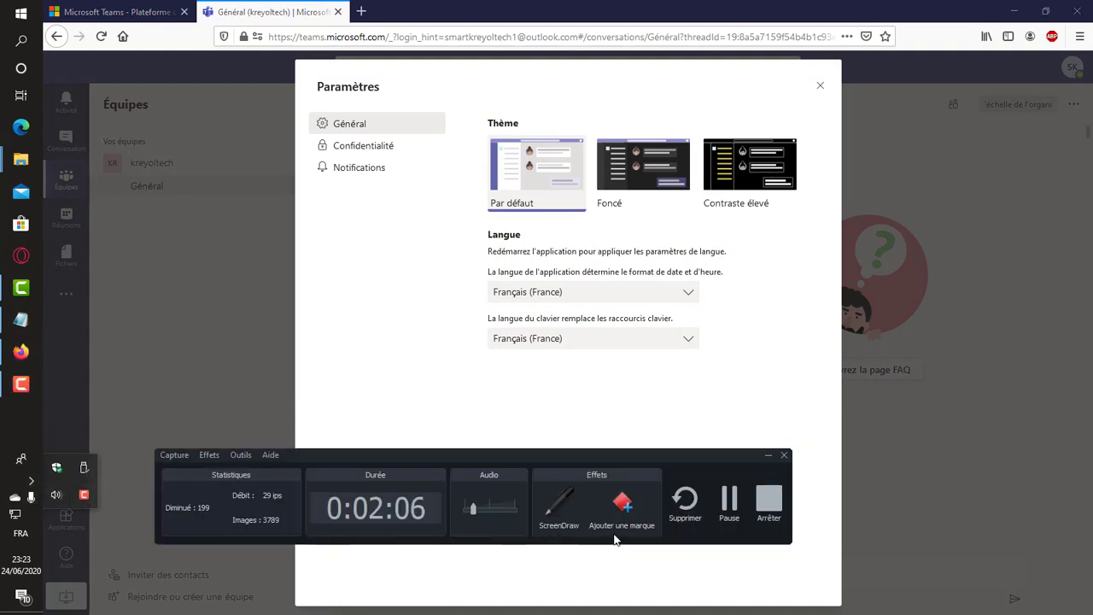
click(726, 504)
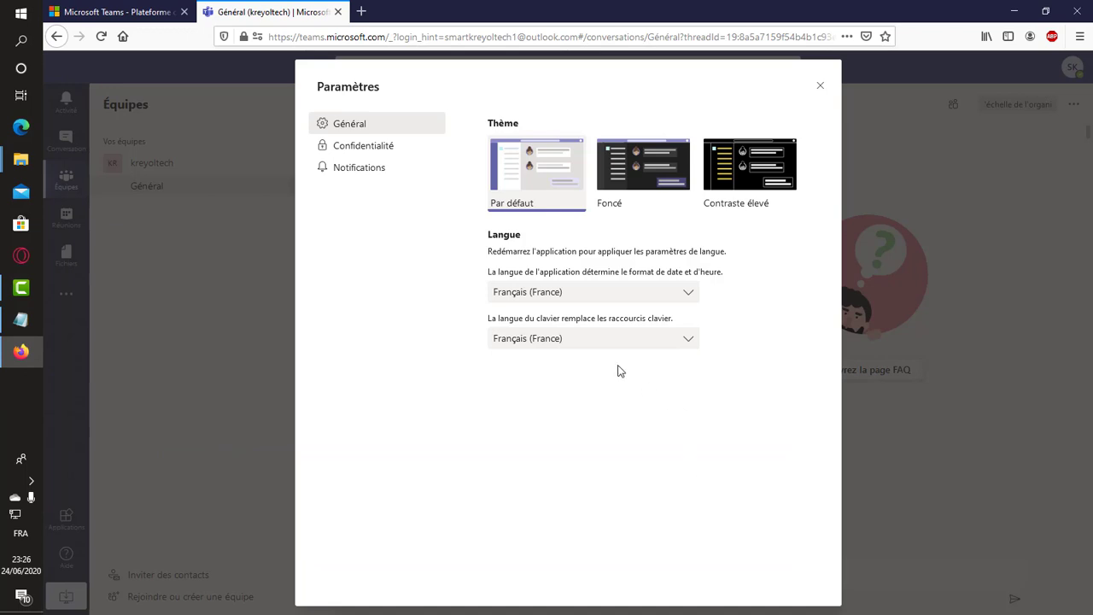
Look over the Confidentialité settings, then open the Notifications settings
click(393, 151)
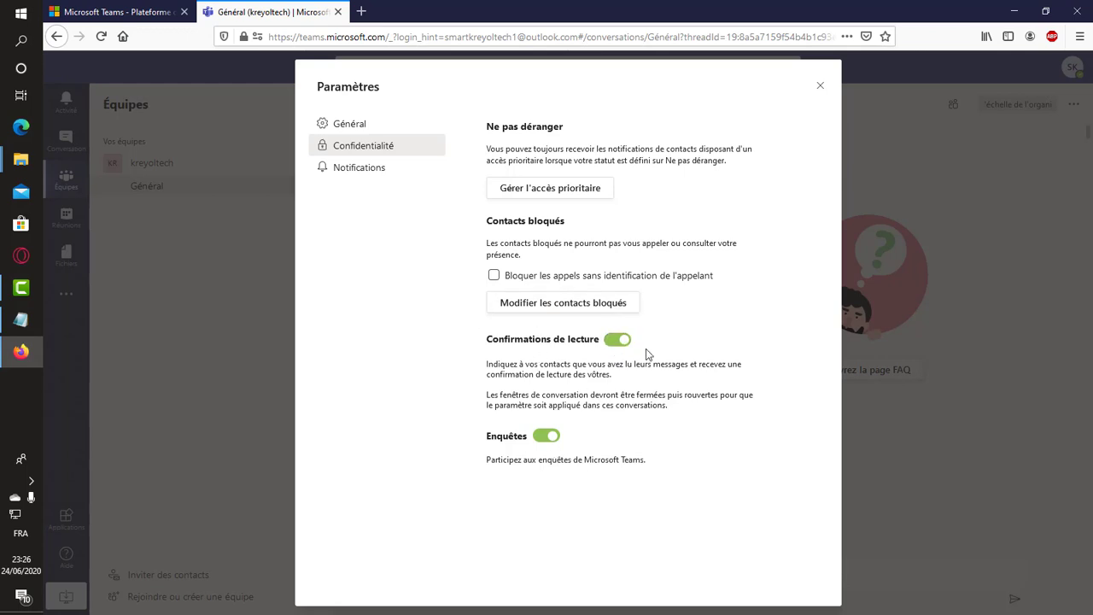
click(360, 170)
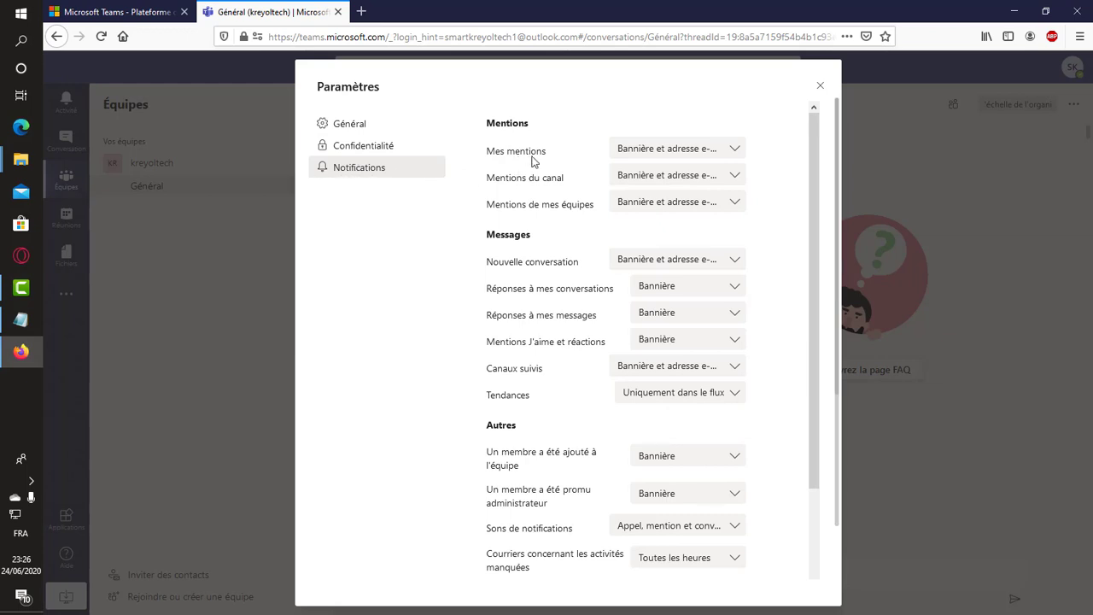
Set the Mes mentions and Mentions du canal notifications to Bannière
click(734, 149)
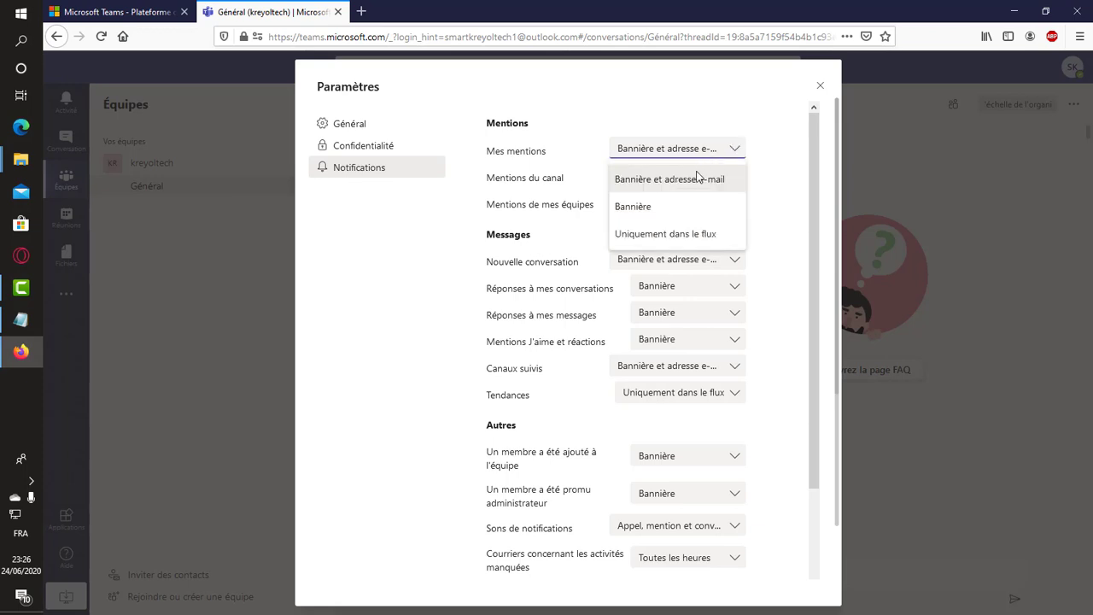
click(632, 208)
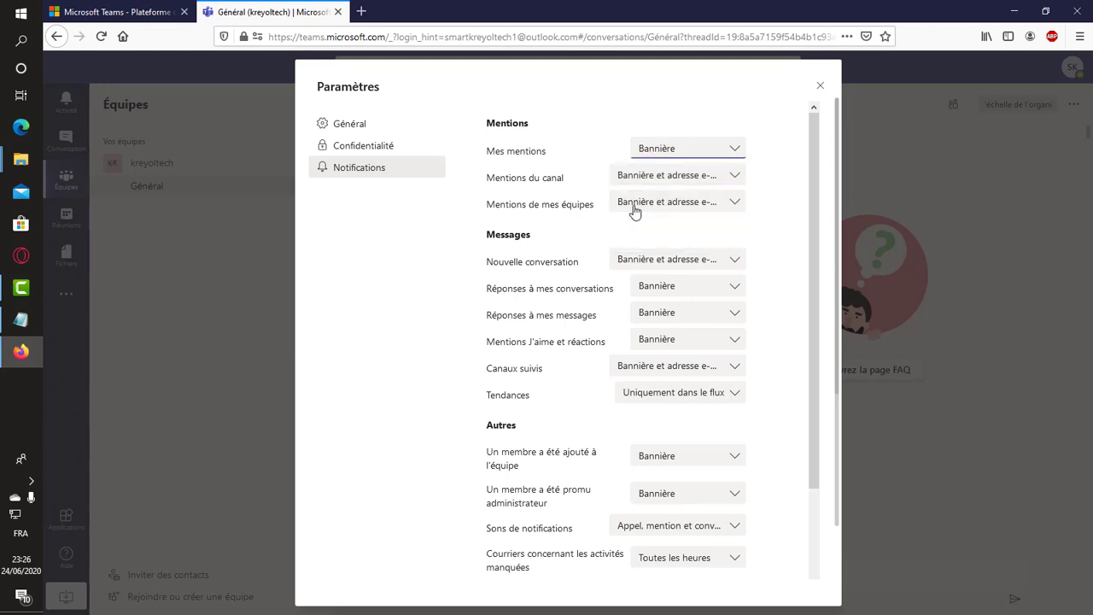
click(714, 178)
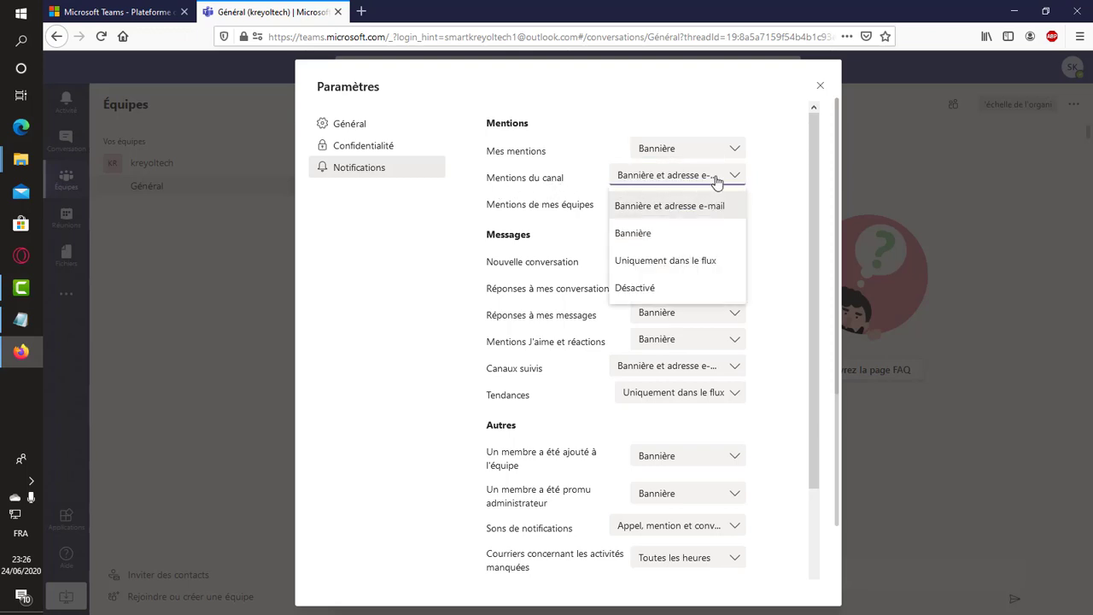
click(636, 233)
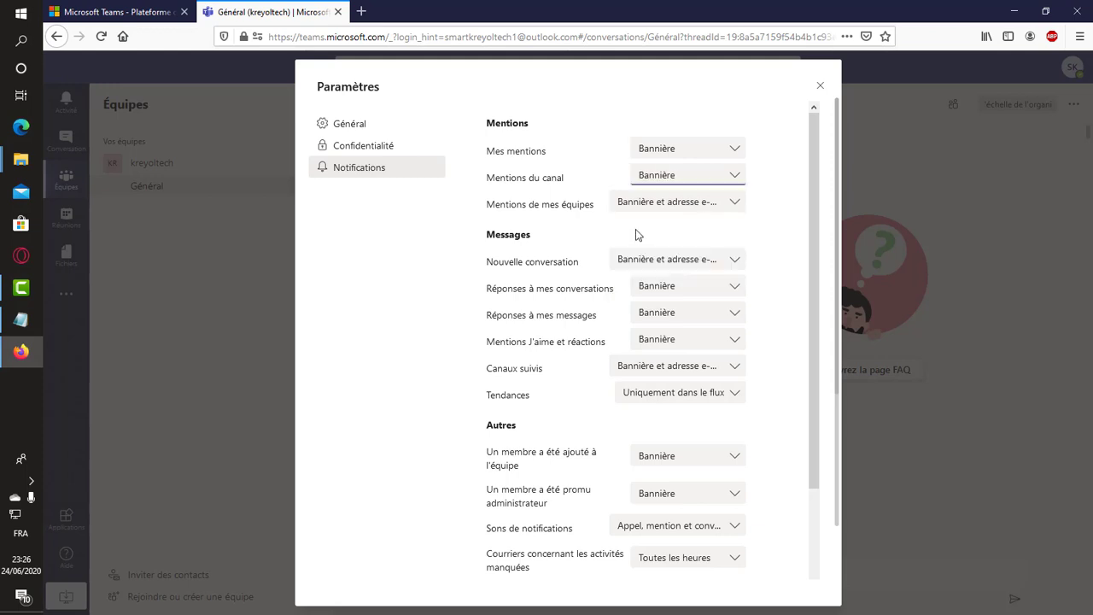
Set Mes mentions and Mentions du canal back to Bannière et adresse e-mail, and check the Mentions de mes équipes options
click(732, 149)
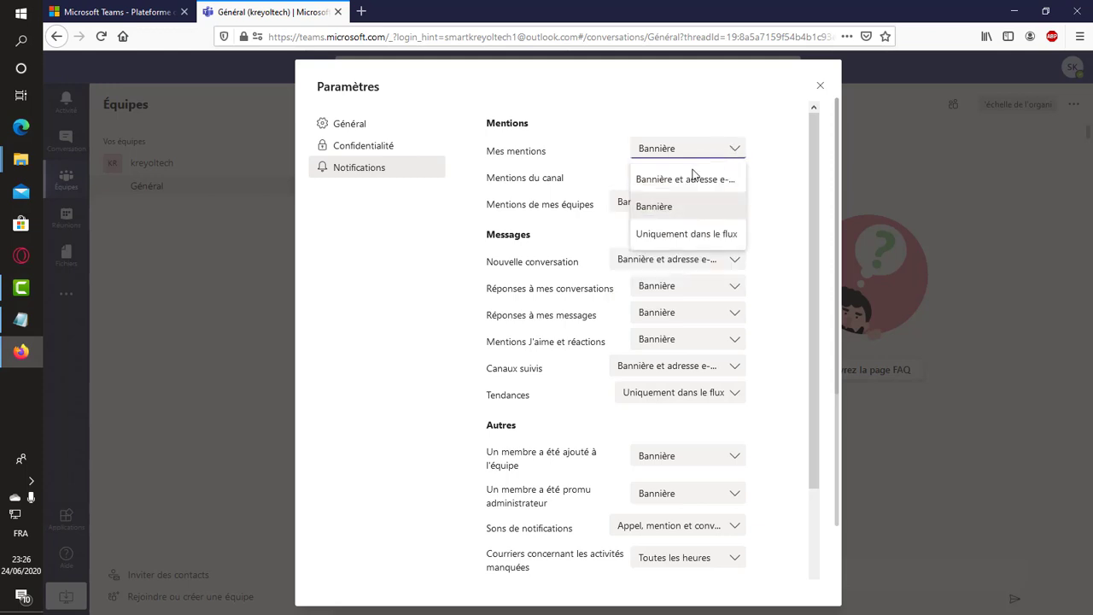
click(686, 180)
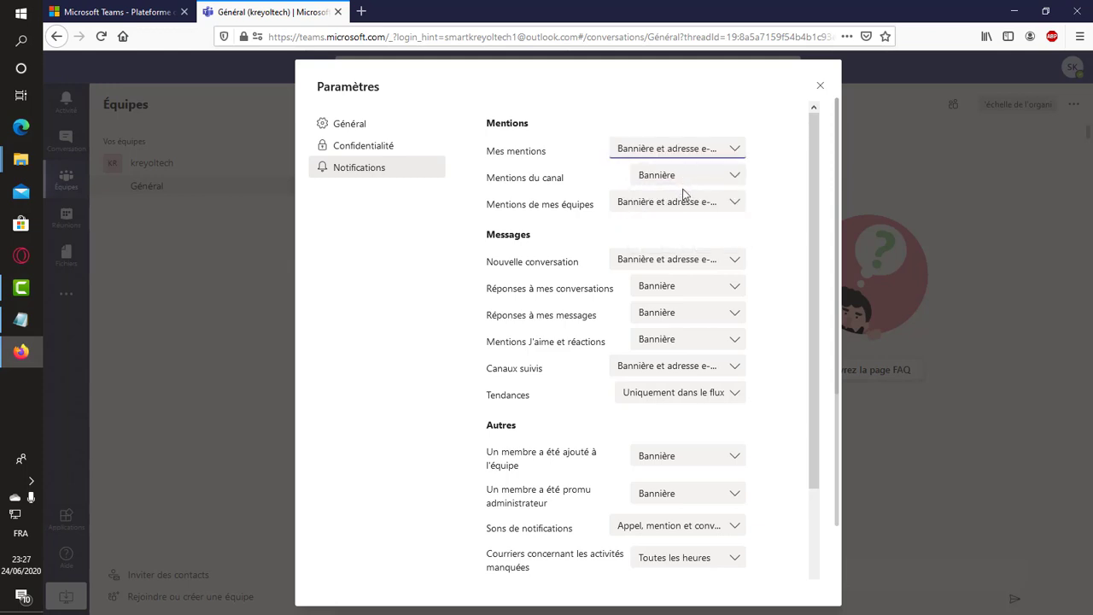
click(692, 153)
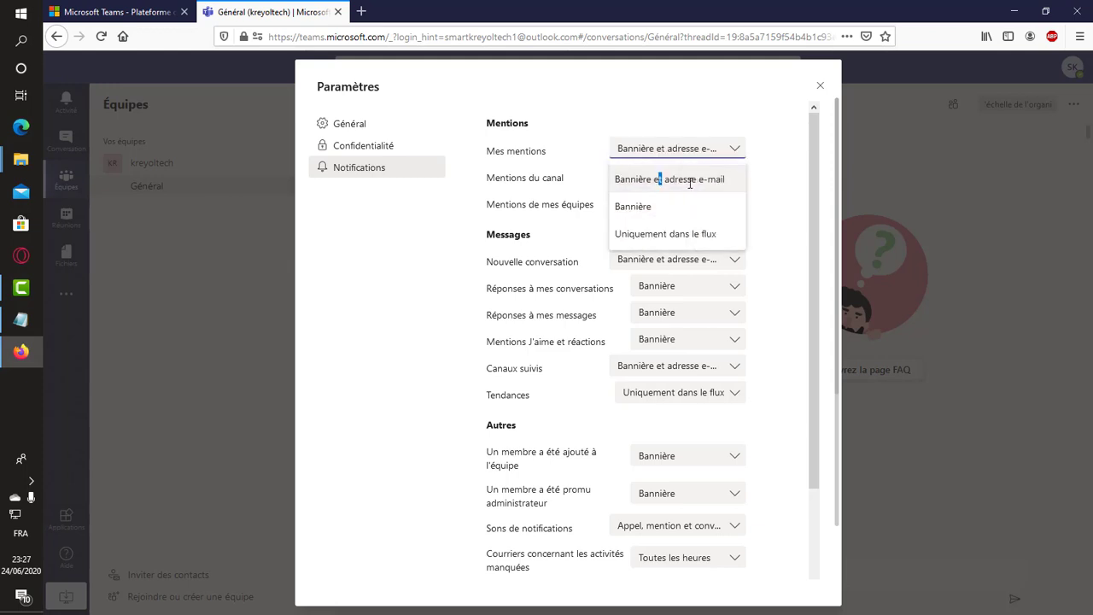
click(690, 181)
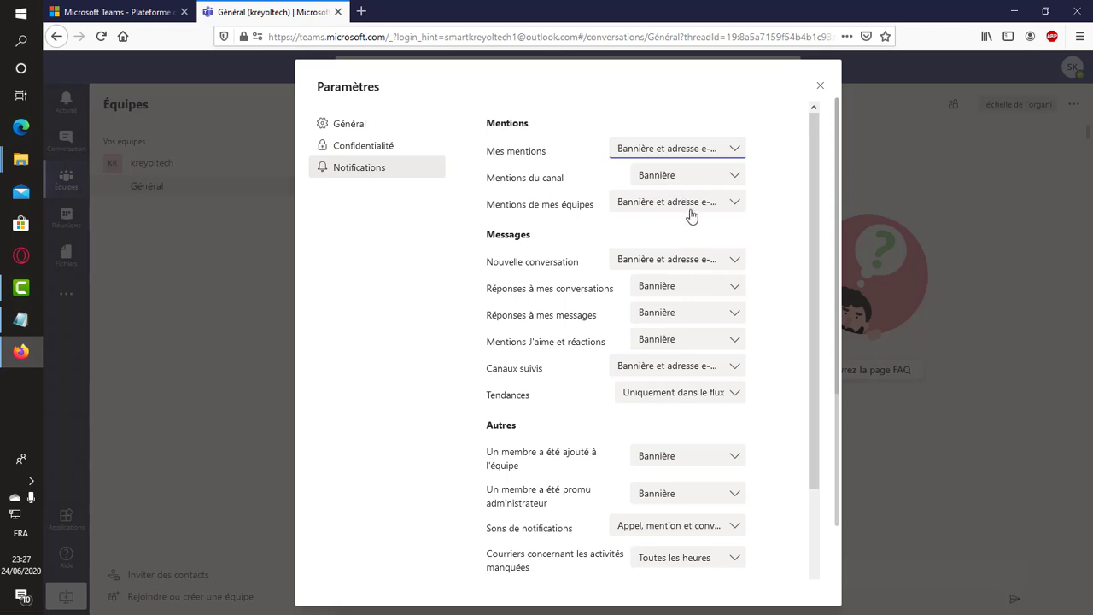
click(727, 177)
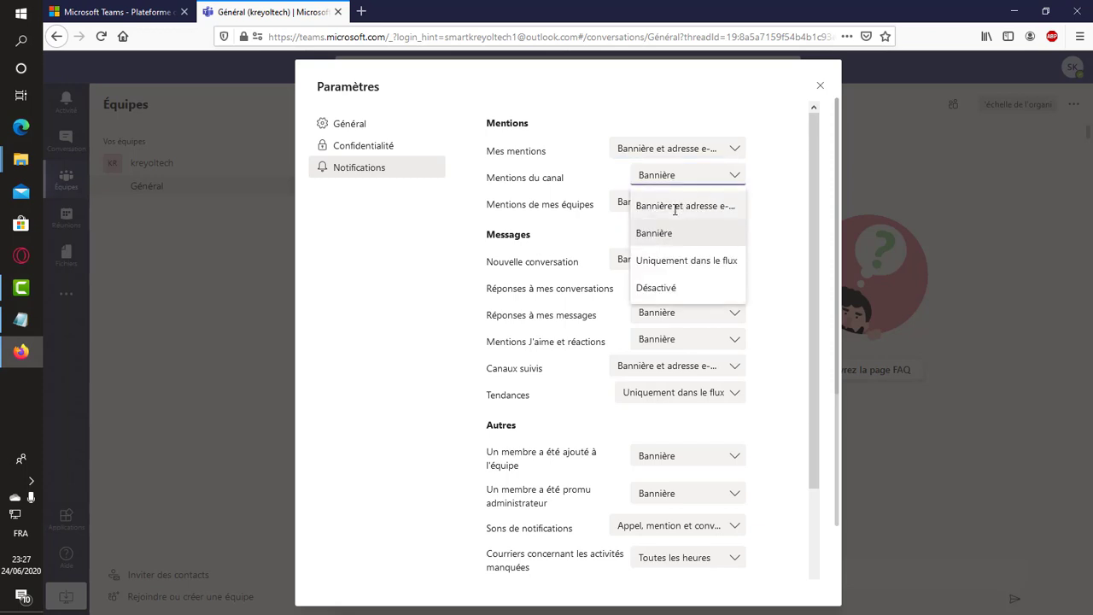
click(669, 207)
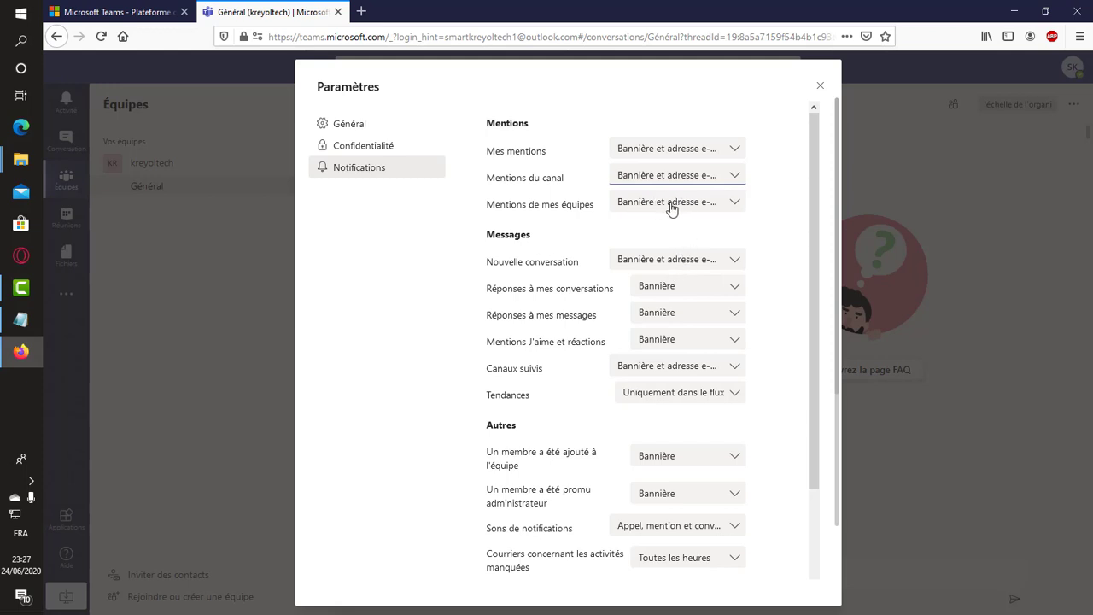
click(678, 207)
click(678, 208)
click(678, 208)
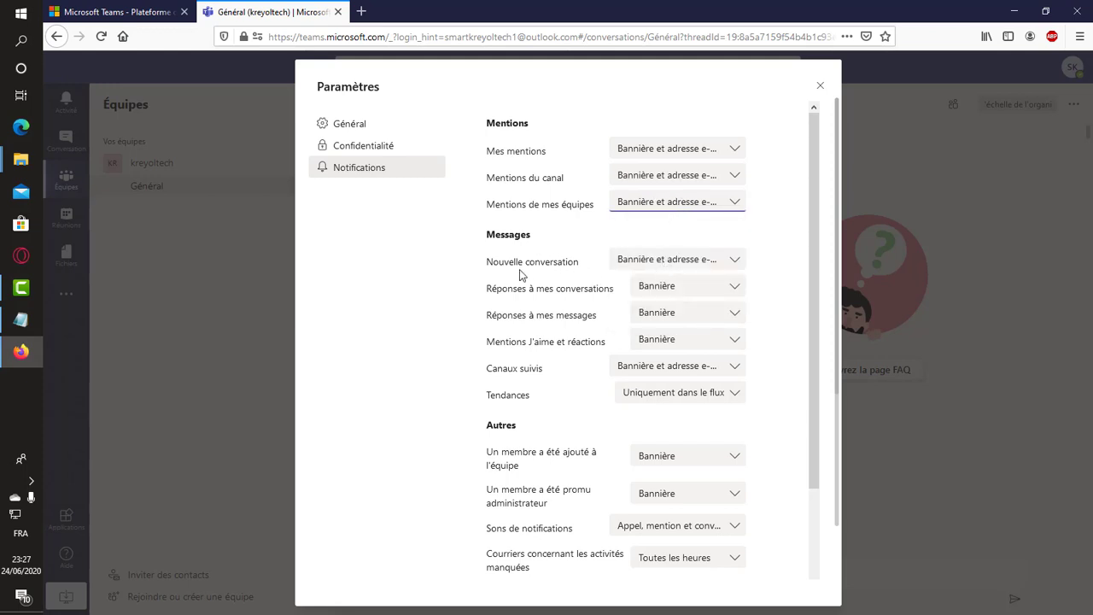
Set the notifications for Réponses à mes conversations and Réponses à mes messages to Bannière et adresse e-mail
click(640, 263)
click(660, 290)
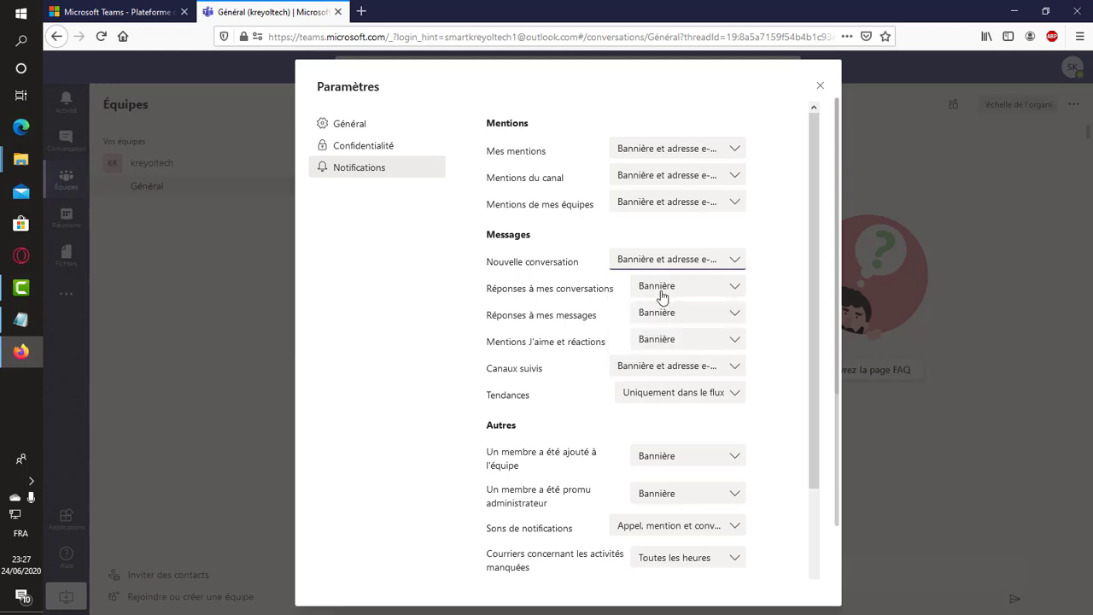
click(661, 289)
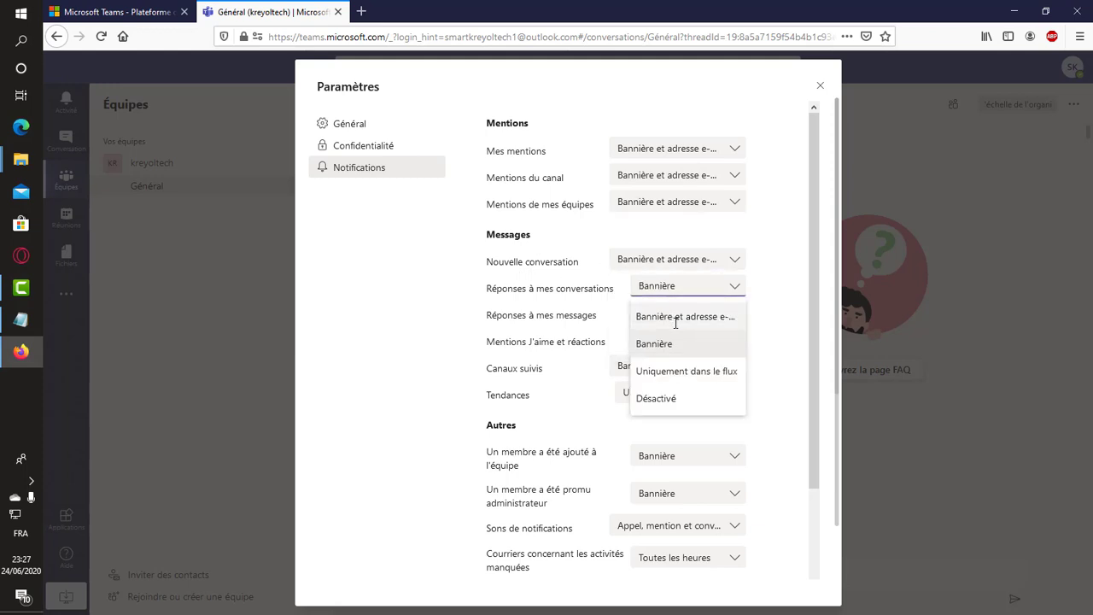
click(676, 320)
click(675, 325)
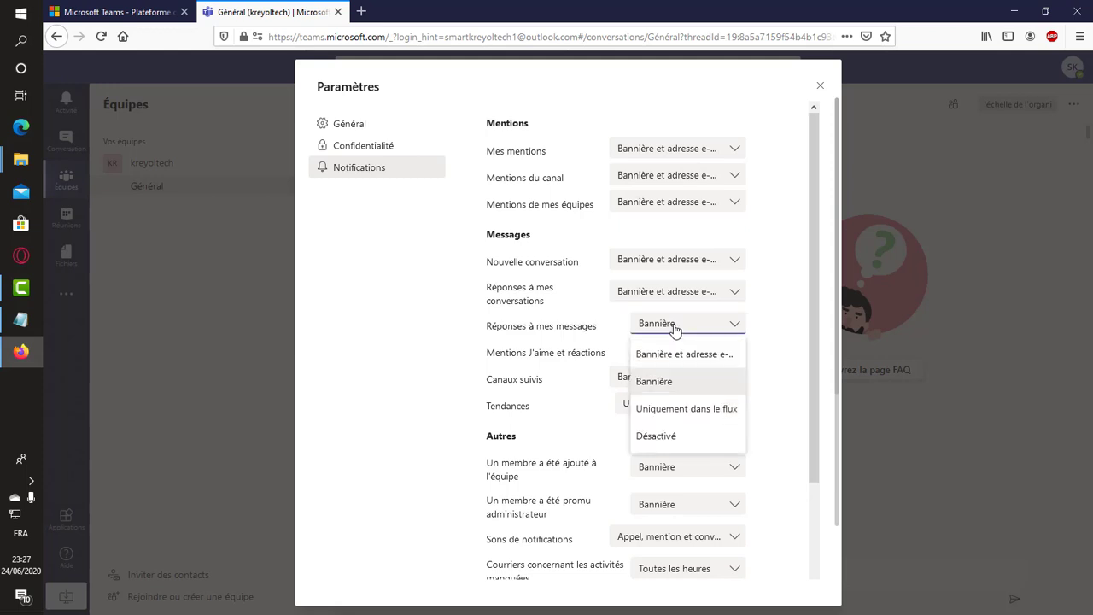
click(676, 355)
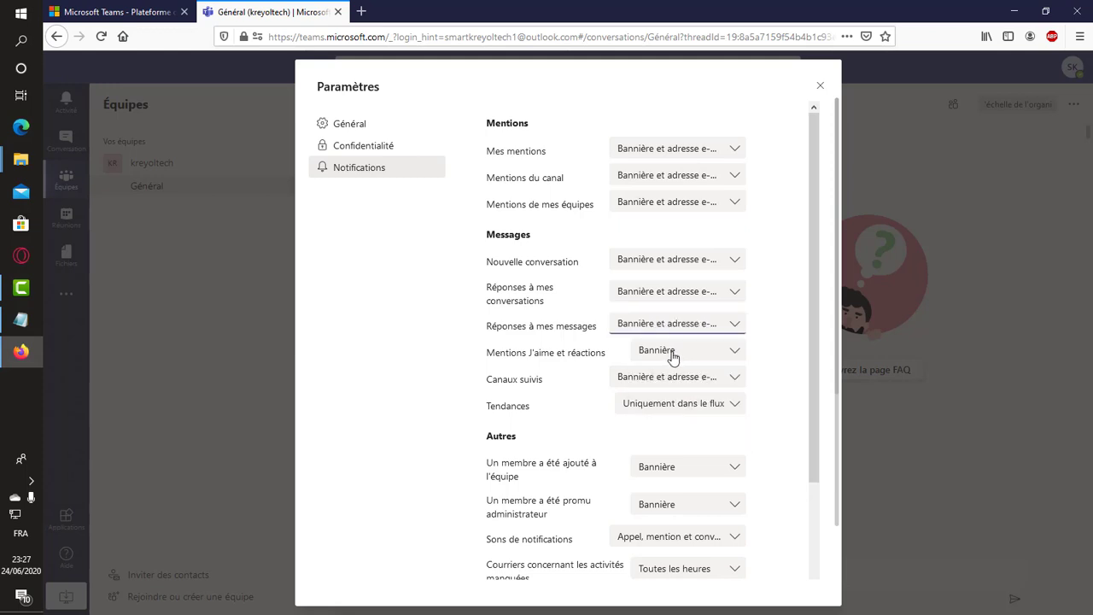
Set the frequency of Courriers concernant les activités manquées to Tous les jours
scroll(661, 390, down, 2)
scroll(675, 427, down, 2)
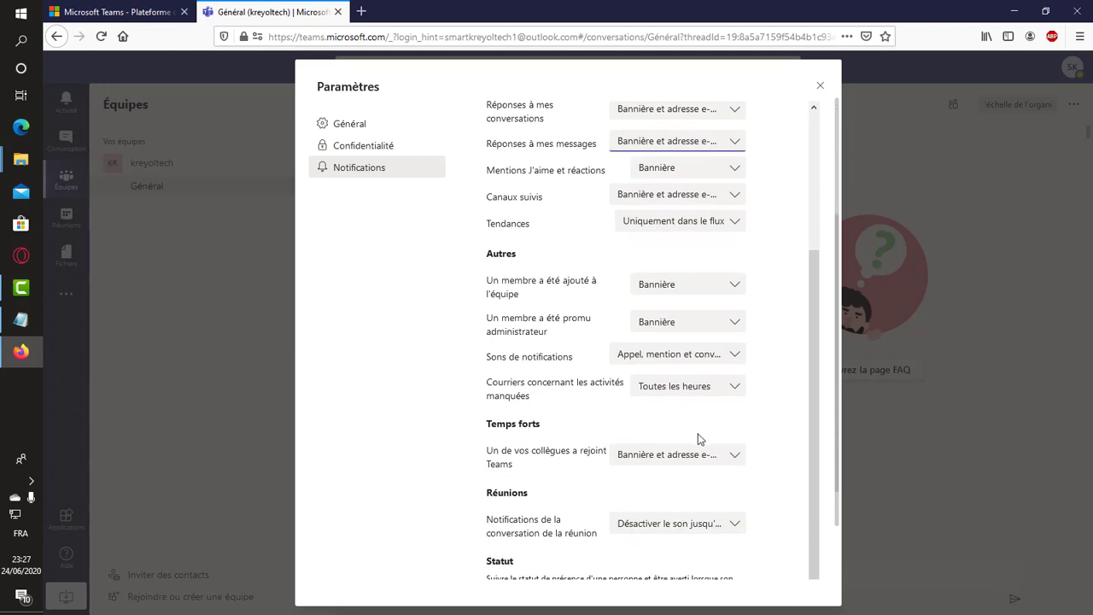
scroll(696, 439, down, 1)
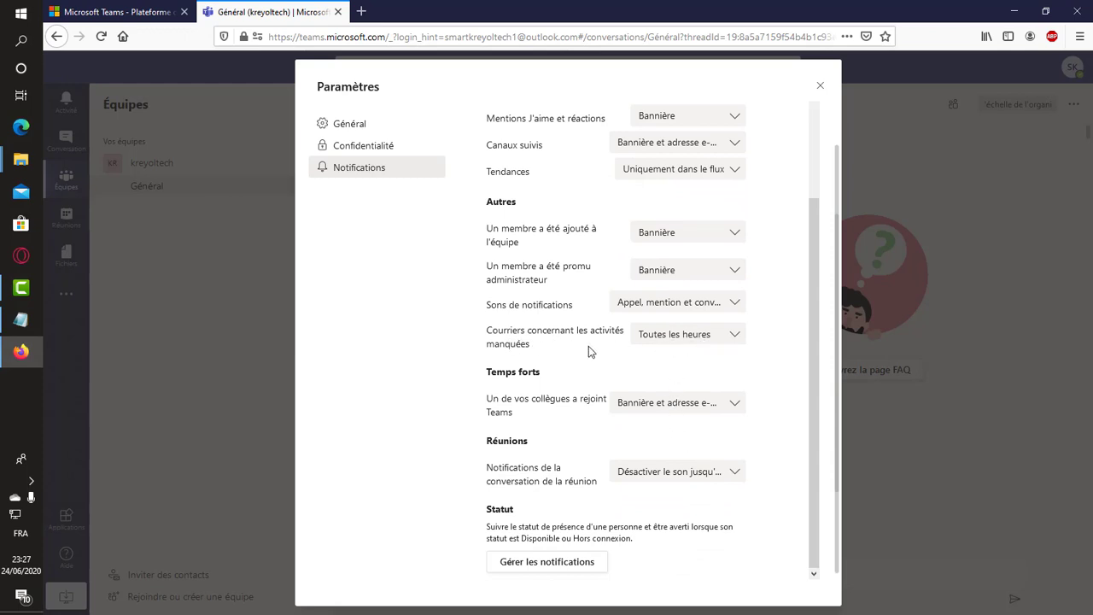
click(700, 341)
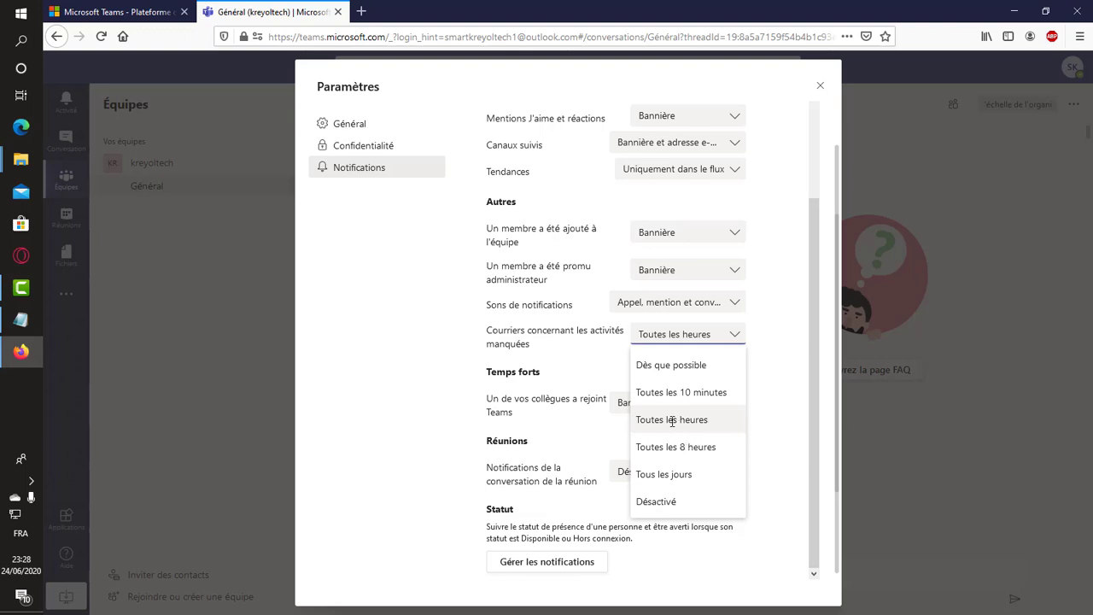
click(673, 477)
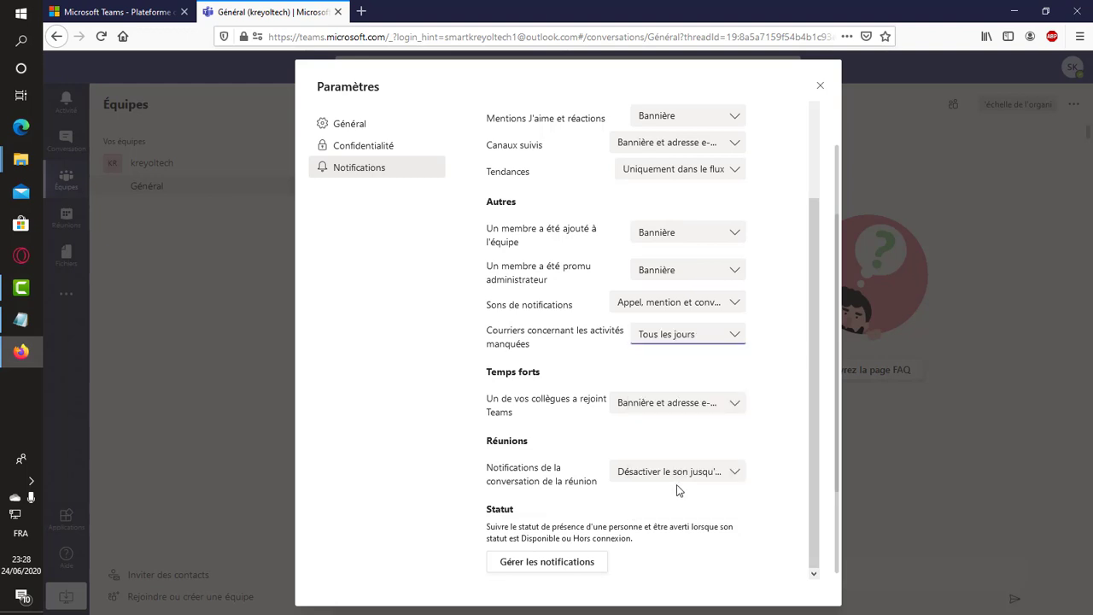
Look at the notification options for Un de vos collègues a rejoint Teams, keeping Bannière et adresse e-mail
click(727, 410)
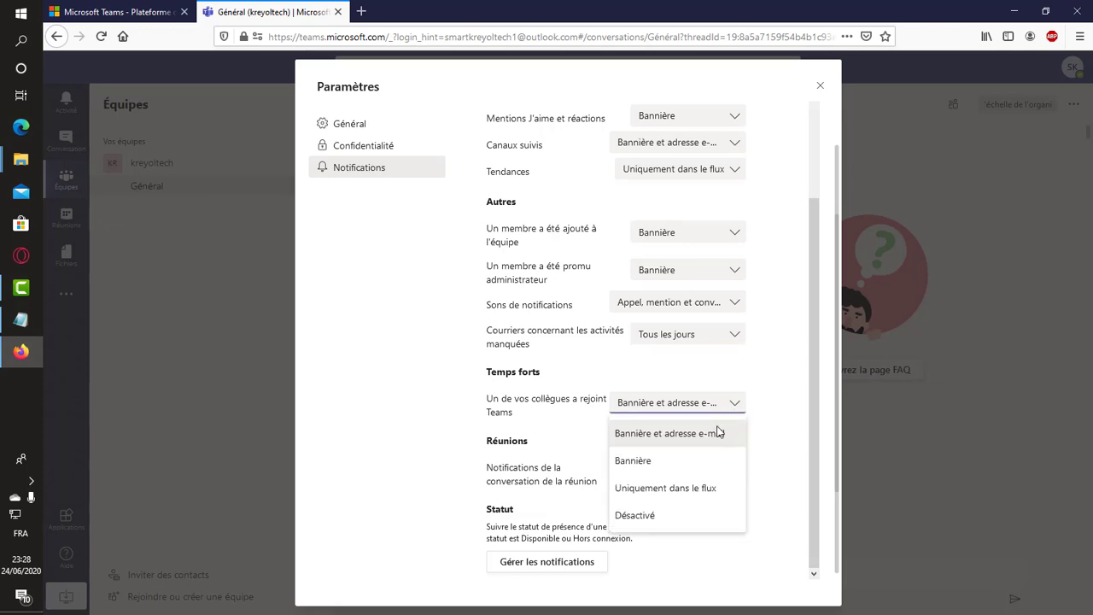
click(660, 436)
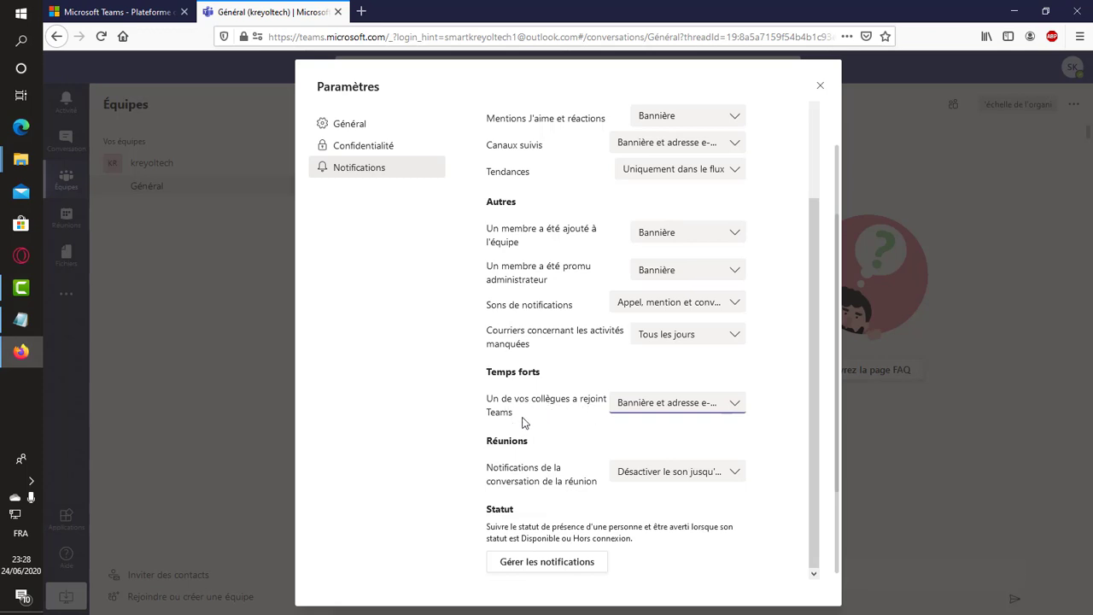
click(723, 411)
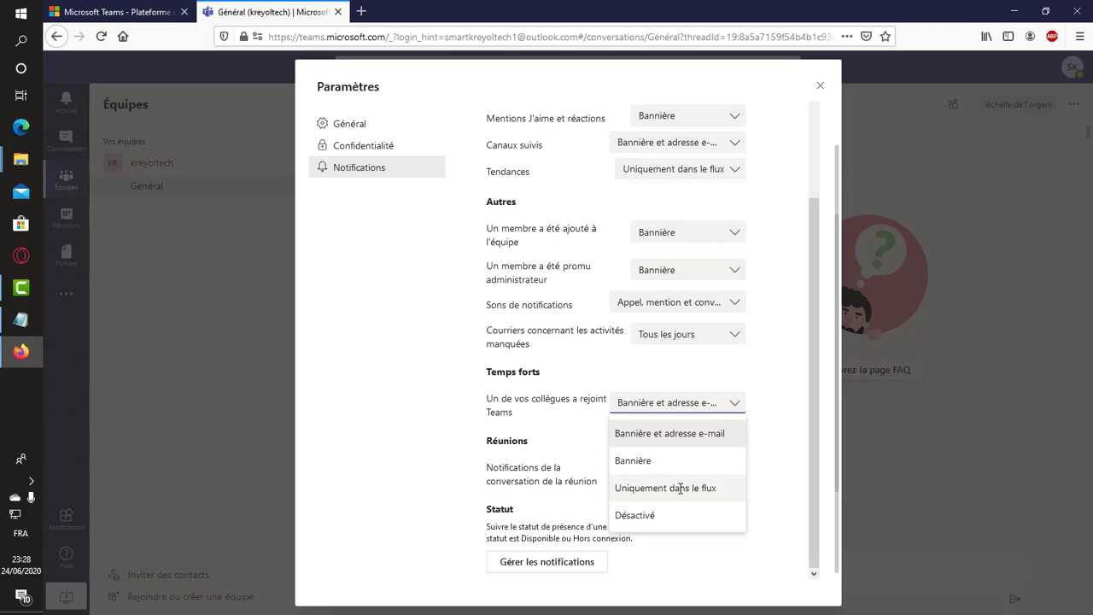
click(641, 461)
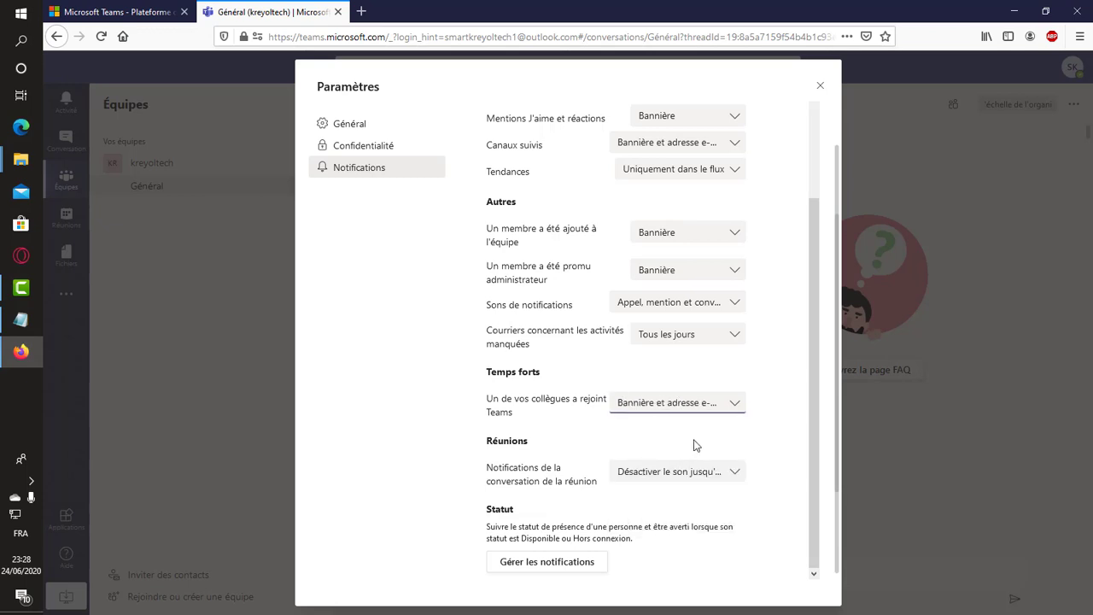
Set Notifications de la conversation de la réunion to Activer le son
click(732, 475)
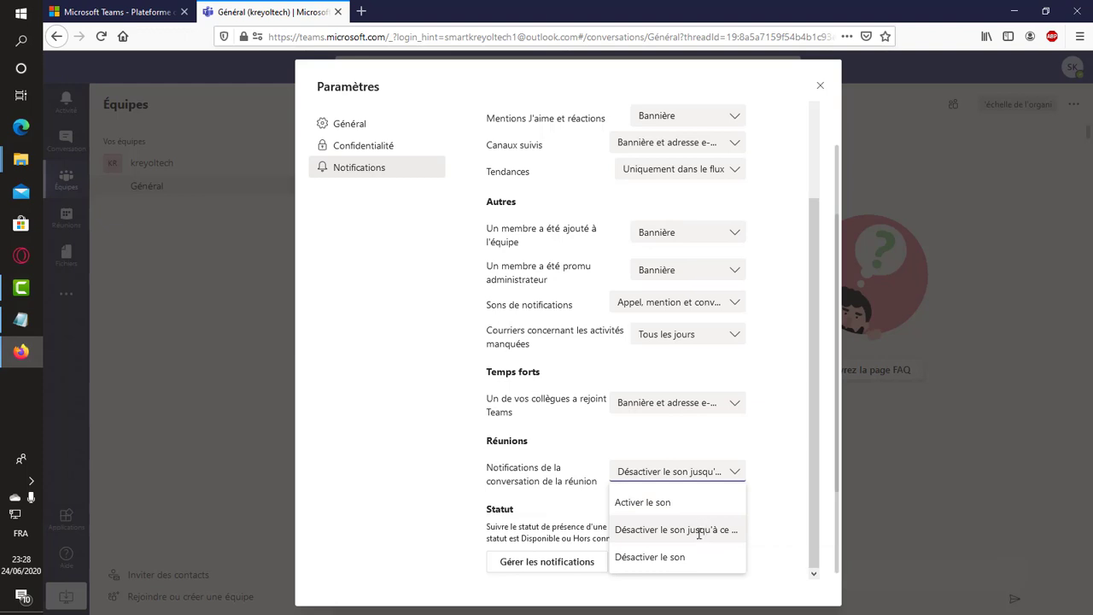
click(652, 504)
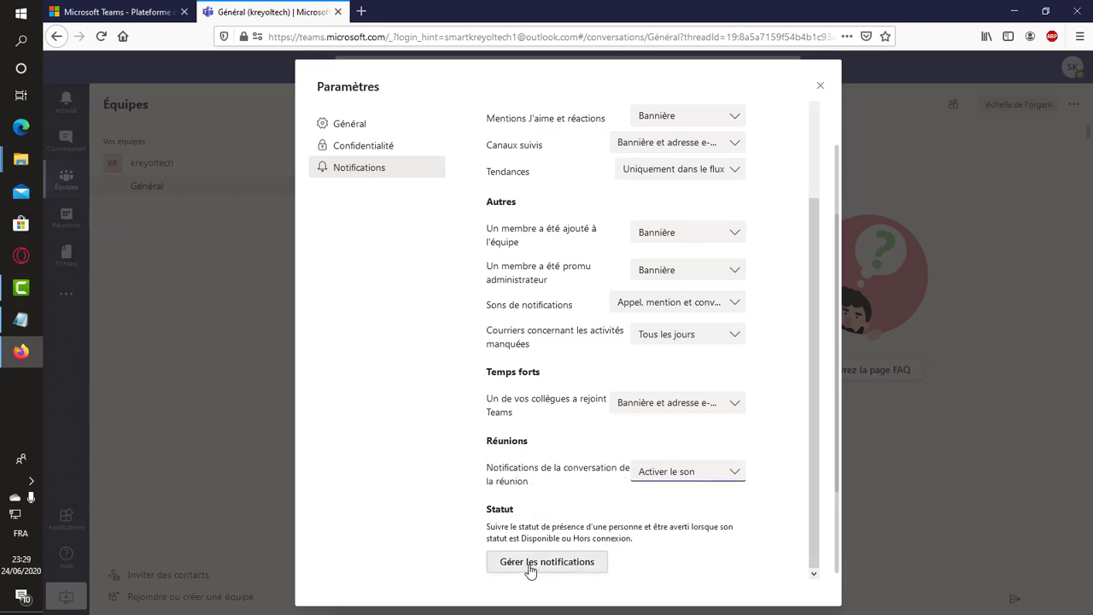
Look at the page for managing status notifications, then return to the notification settings and close them
click(529, 563)
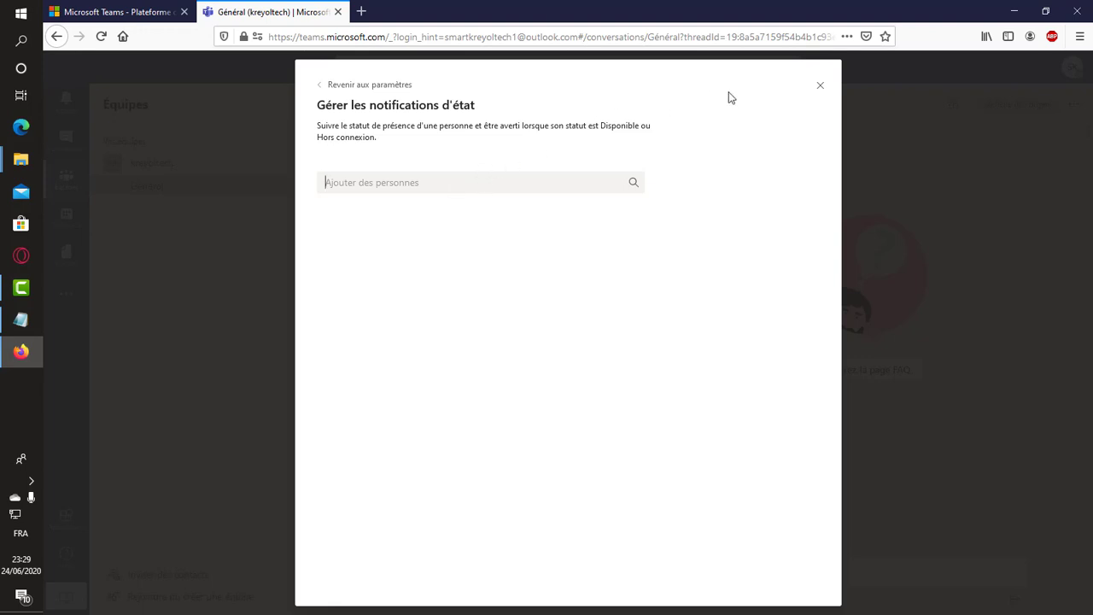
click(353, 88)
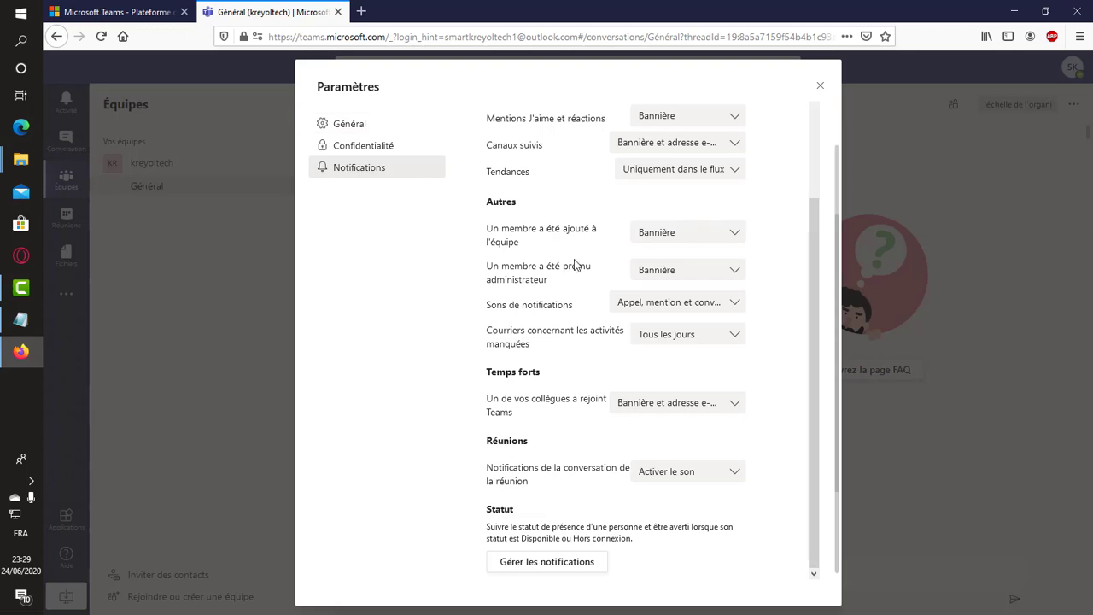
drag(814, 340, 795, 91)
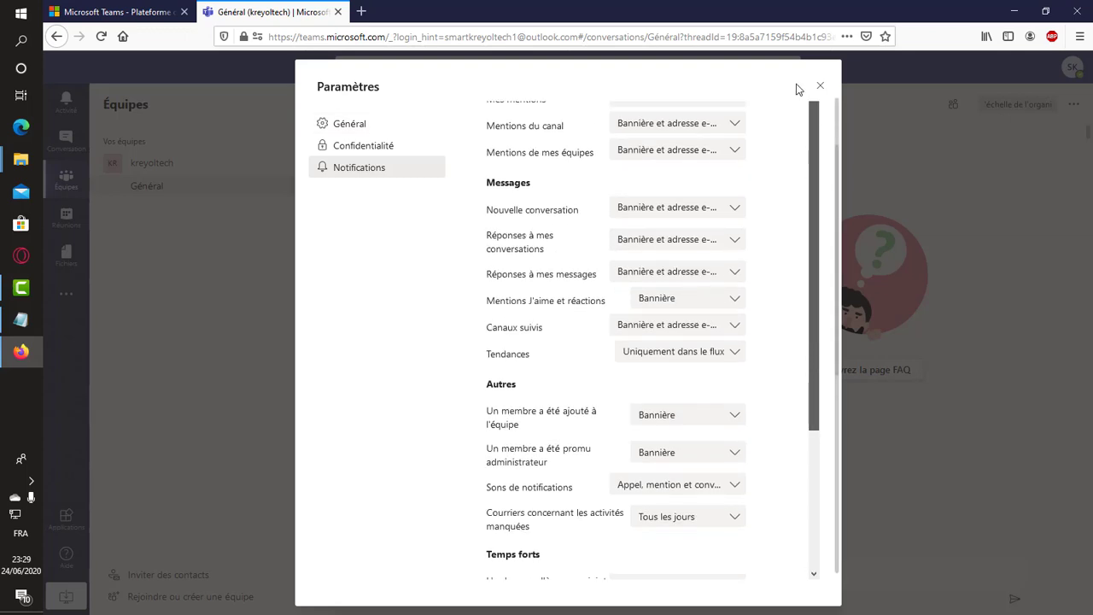
click(818, 89)
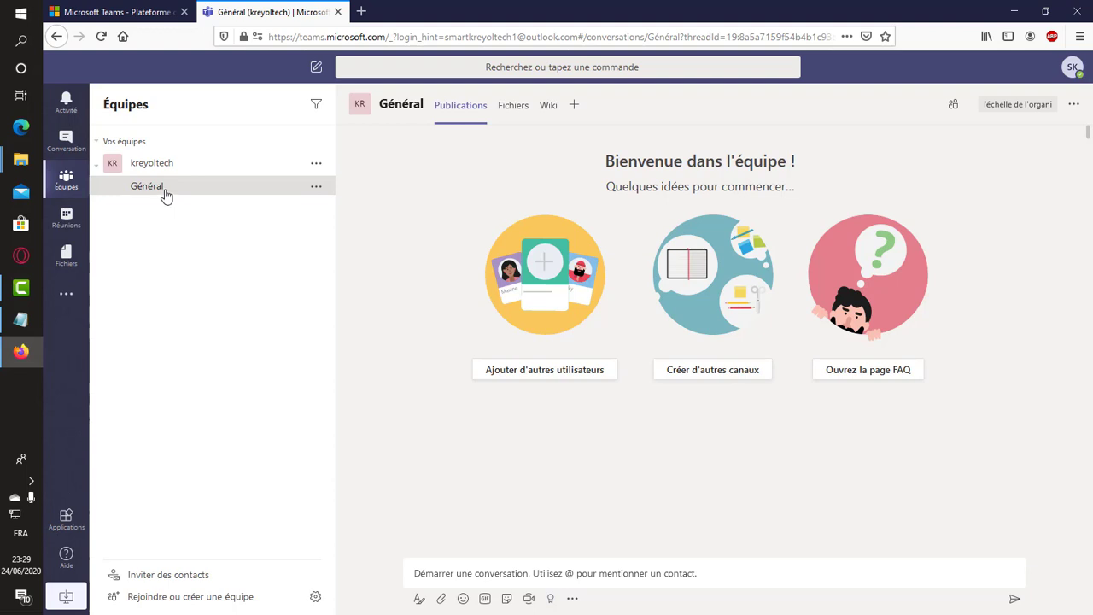
Open the management page of the Général channel and view its Paramètres du canal and Analyse sections
click(316, 188)
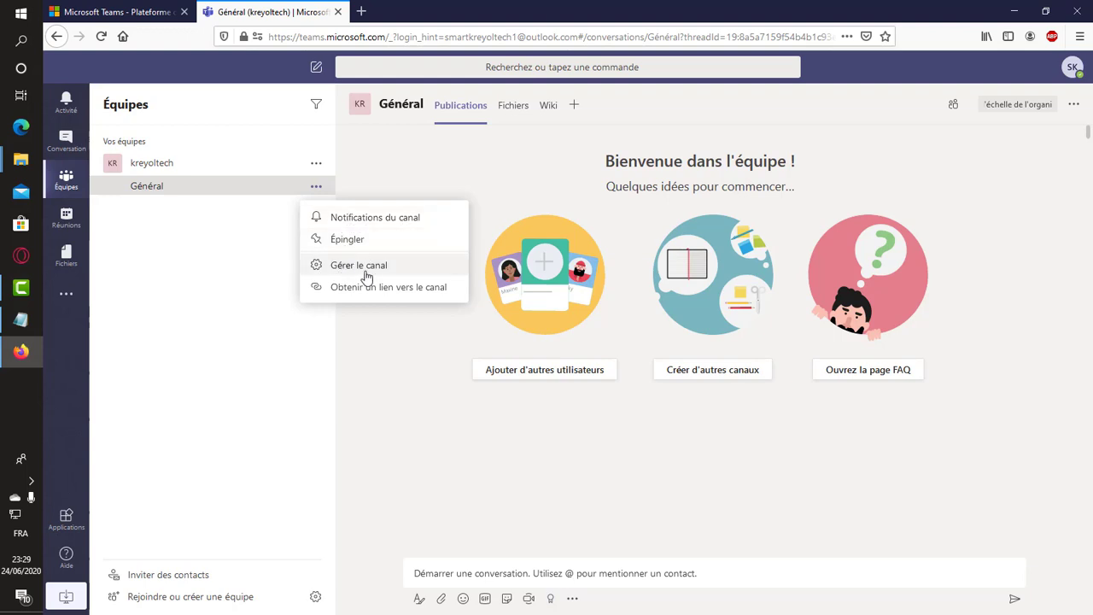
click(338, 266)
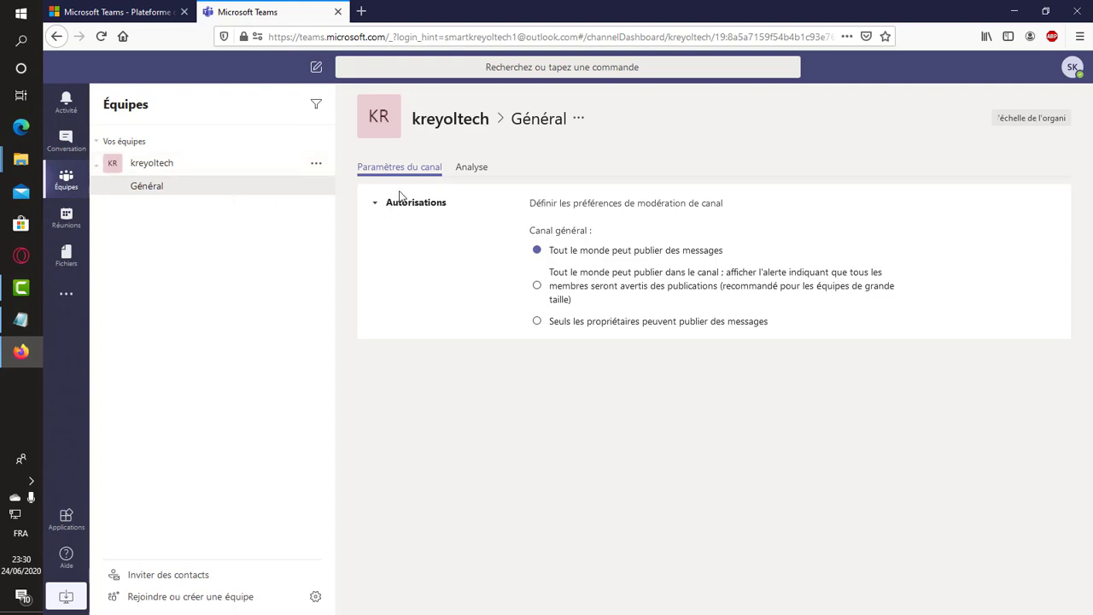
click(465, 167)
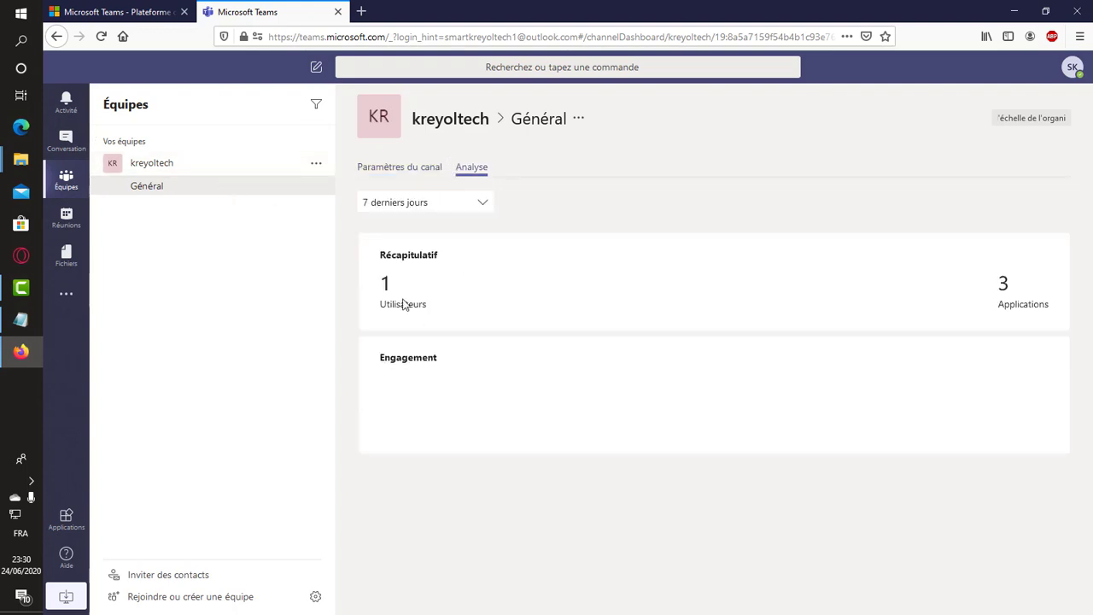